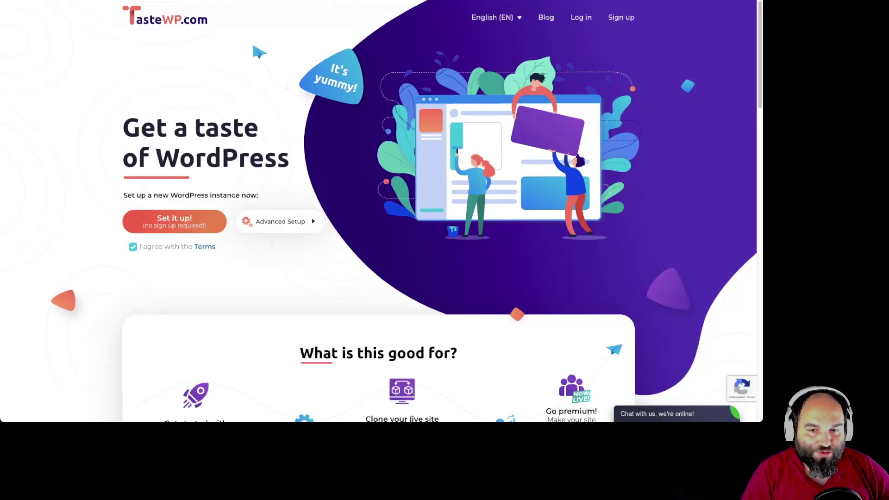
# - Launch a new temporary WordPress site on TasteWP by accepting the terms and setting it up
pyautogui.click(174, 221)
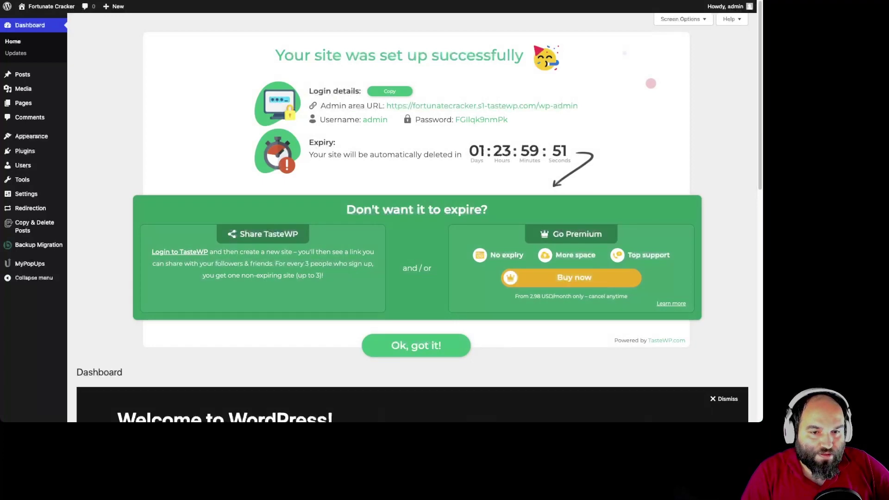
# - Dismiss the site-setup notice and go to Plugins > Add New Plugin
pyautogui.click(415, 345)
pyautogui.moveTo(26, 194)
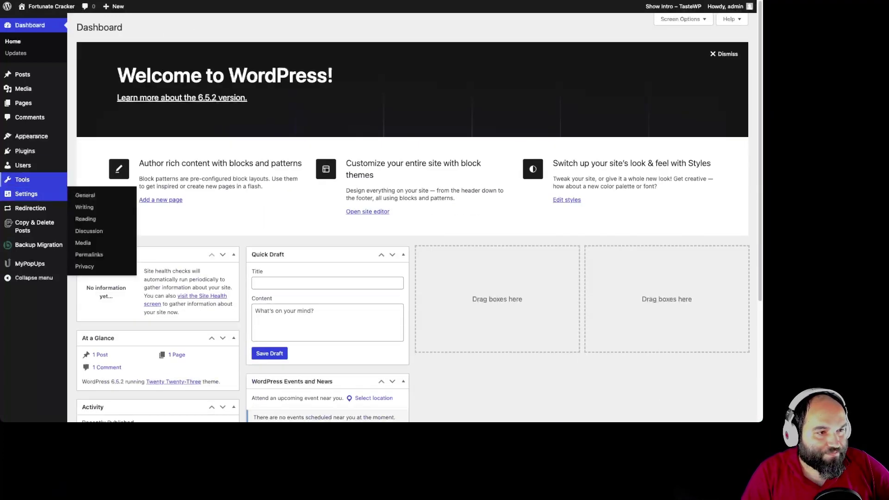
pyautogui.moveTo(25, 151)
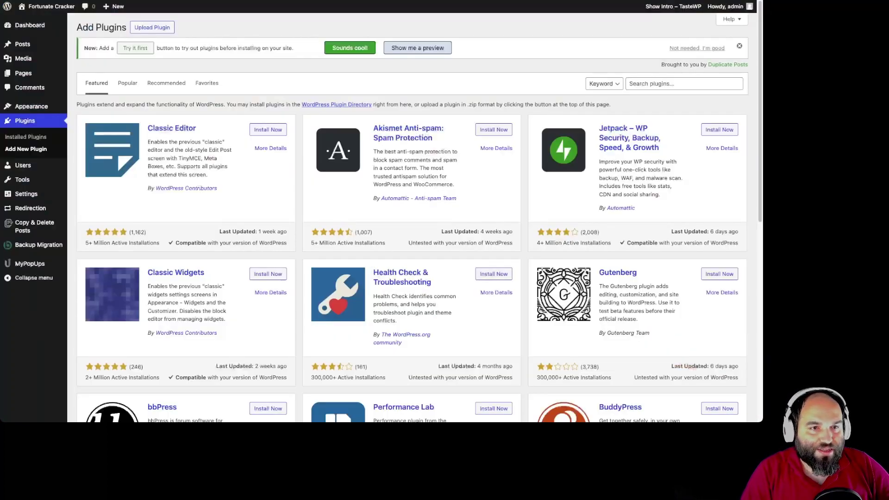
# - Upload and install starboxnew209.zip, then activate the Starbox plugin
pyautogui.click(139, 27)
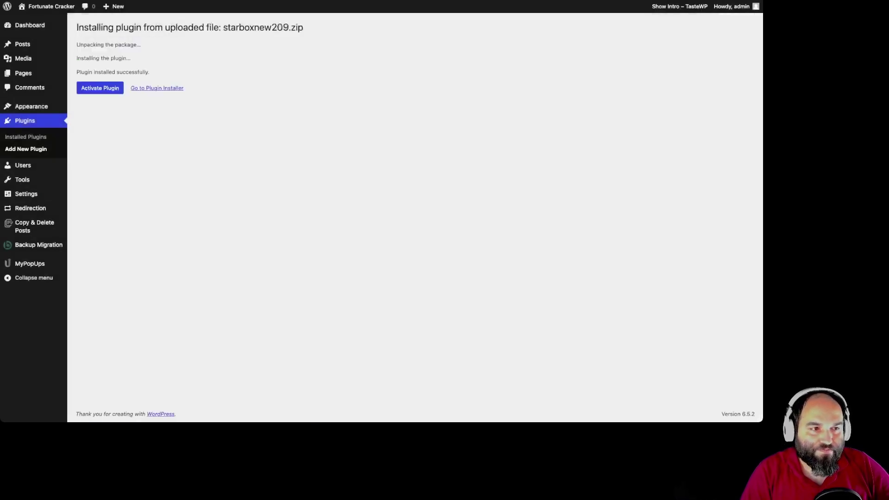
pyautogui.click(100, 88)
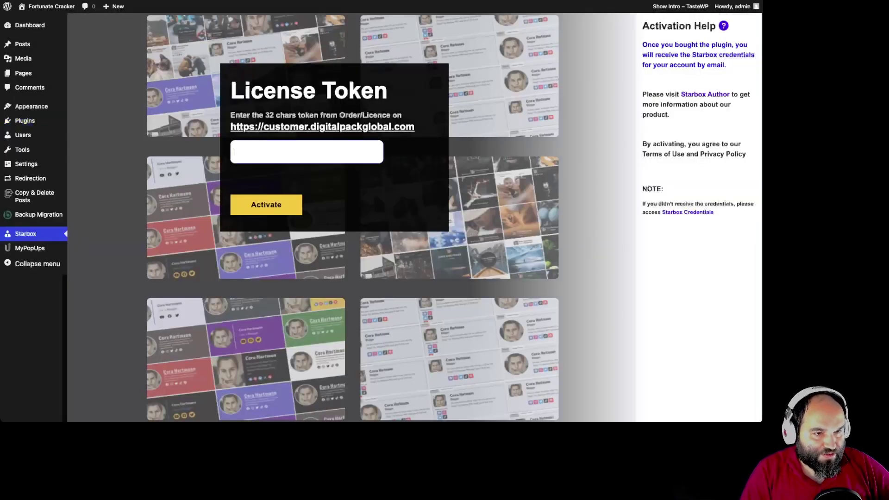
pyautogui.hotkey('alt', 'Tab')
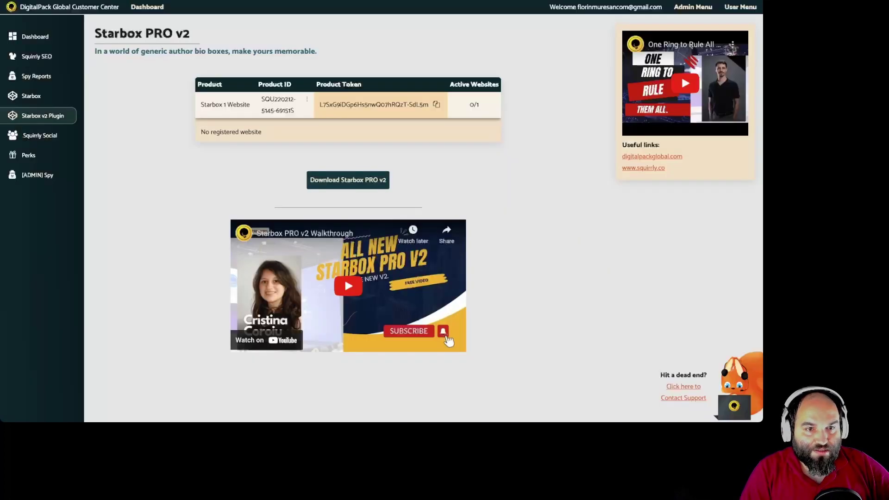
pyautogui.click(436, 104)
pyautogui.hotkey('alt', 'Tab')
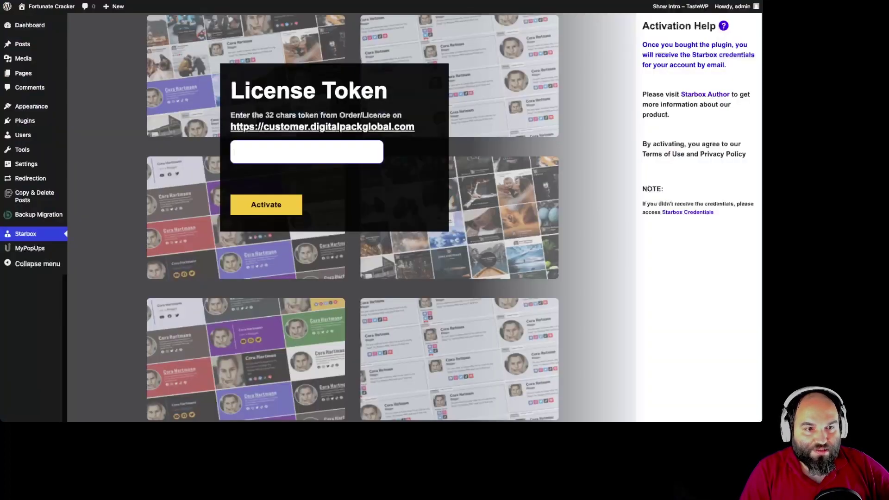
pyautogui.hotkey('ctrl', 'v')
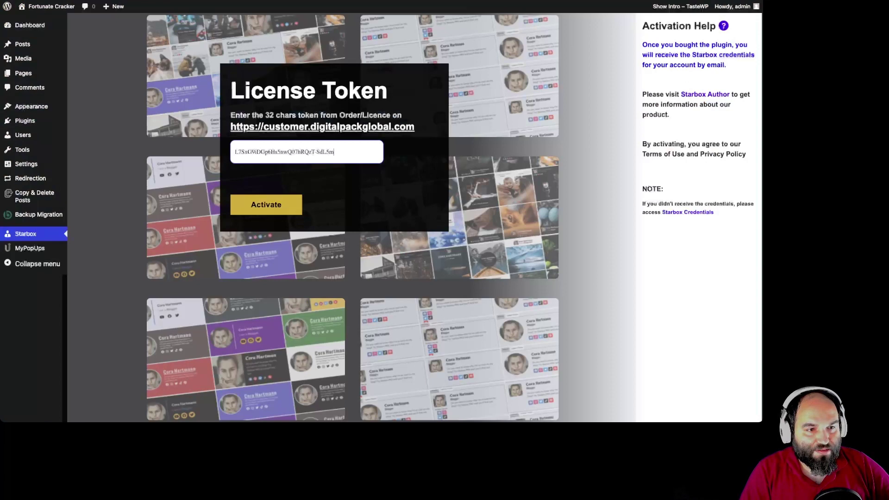
pyautogui.press('Return')
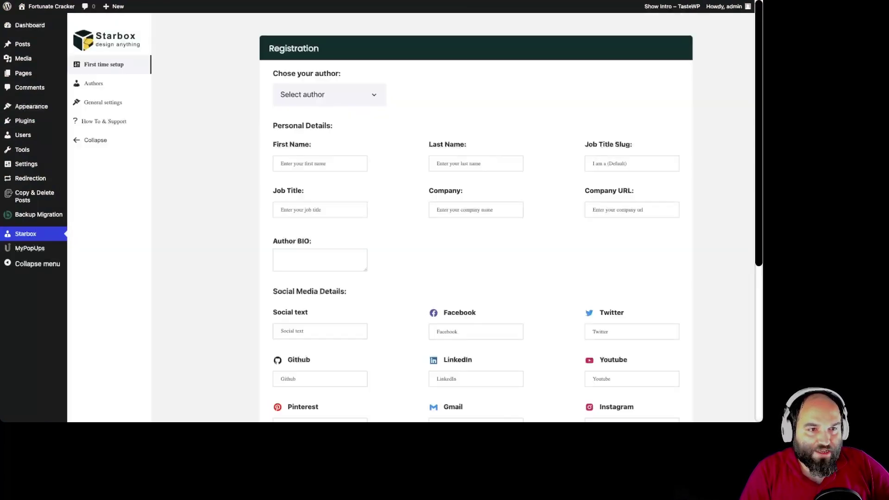
# - Choose admin as the author and enter first name Doctor and last name Watson
pyautogui.click(329, 94)
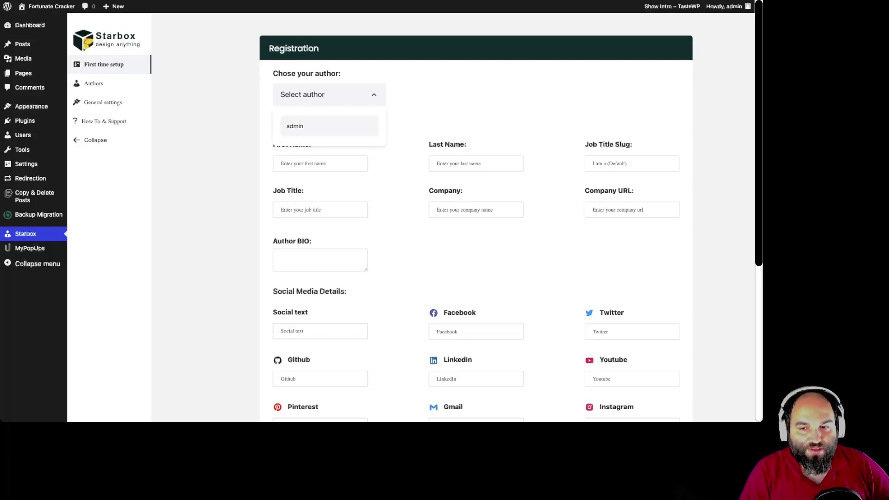
pyautogui.click(330, 125)
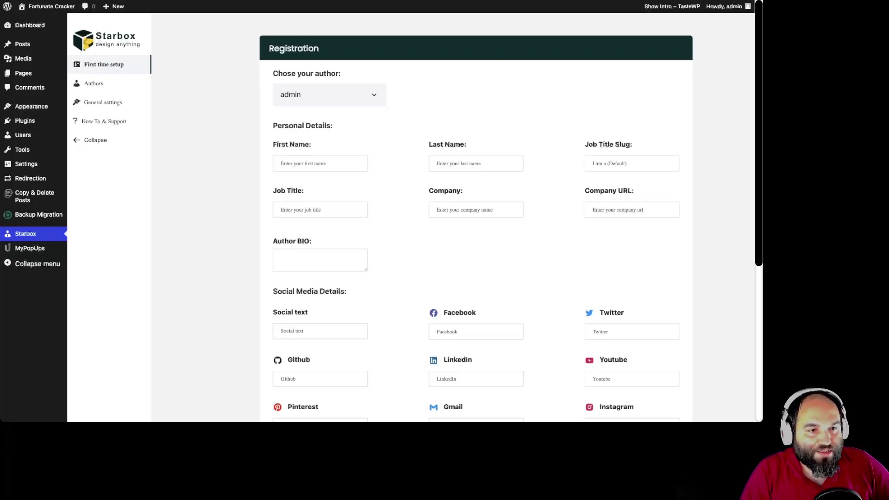
pyautogui.click(320, 164)
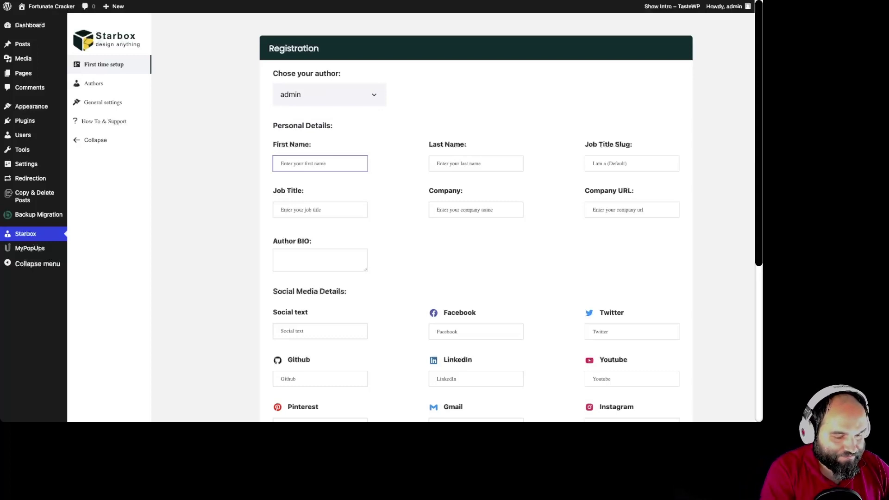
pyautogui.write('Doctor')
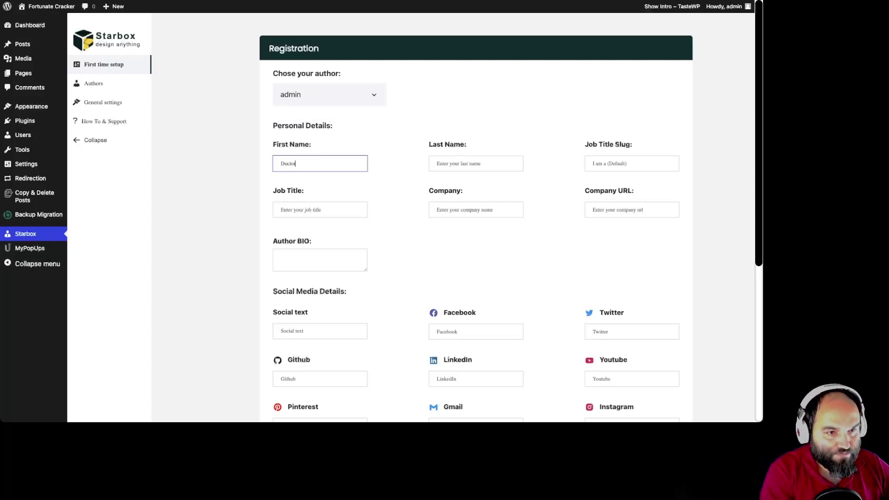
pyautogui.click(476, 163)
pyautogui.write('Wa')
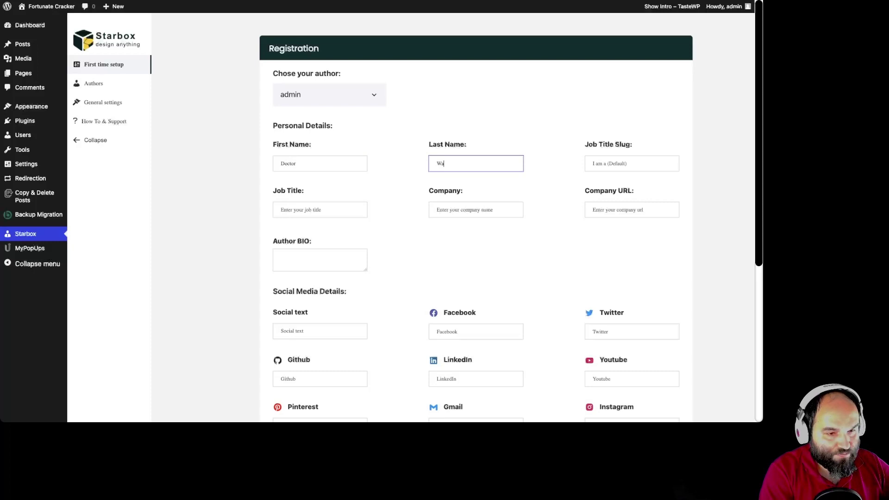
pyautogui.write('tson')
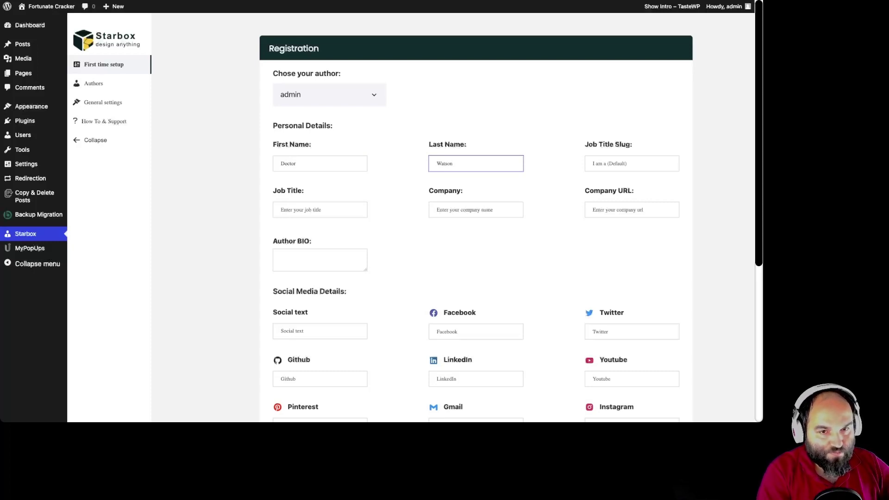
# - Set the job title slug to Famous and the job title to Detective
pyautogui.click(631, 163)
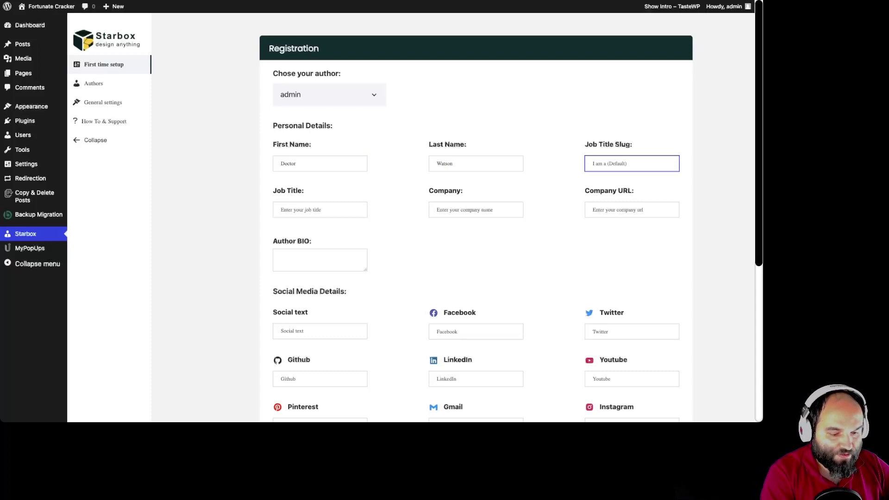
pyautogui.write('Fam')
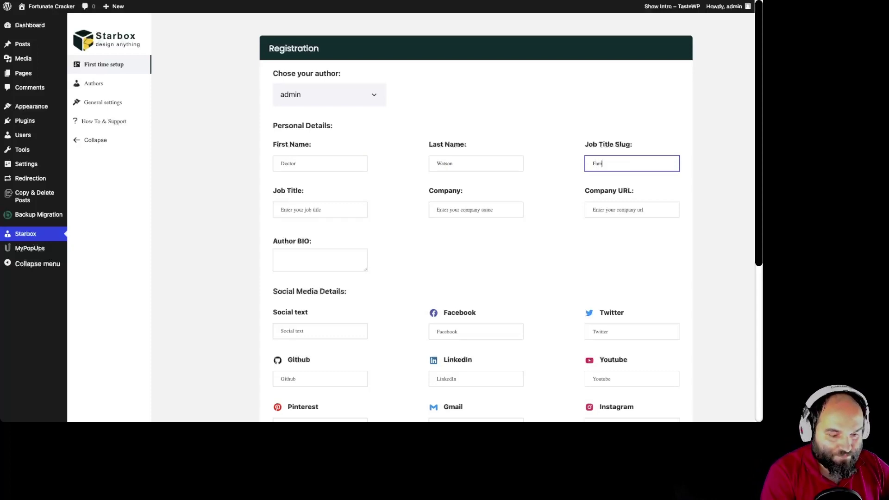
pyautogui.write('ous')
pyautogui.click(320, 210)
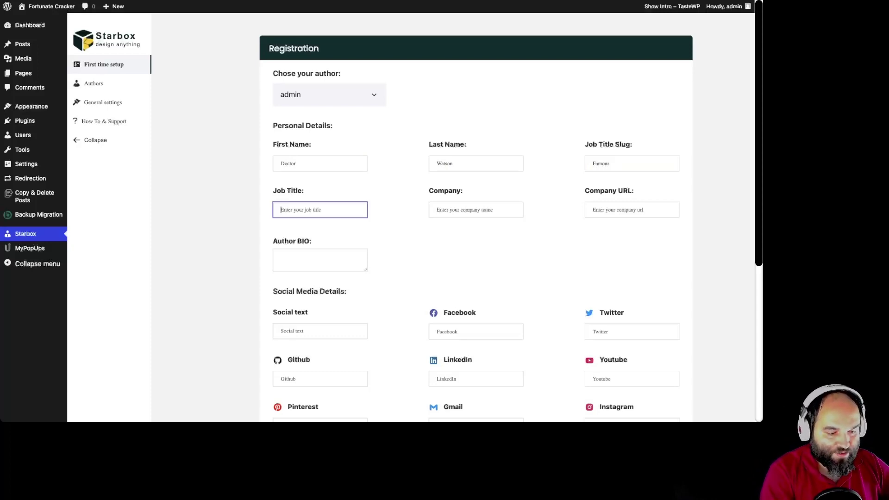
pyautogui.write('Detective')
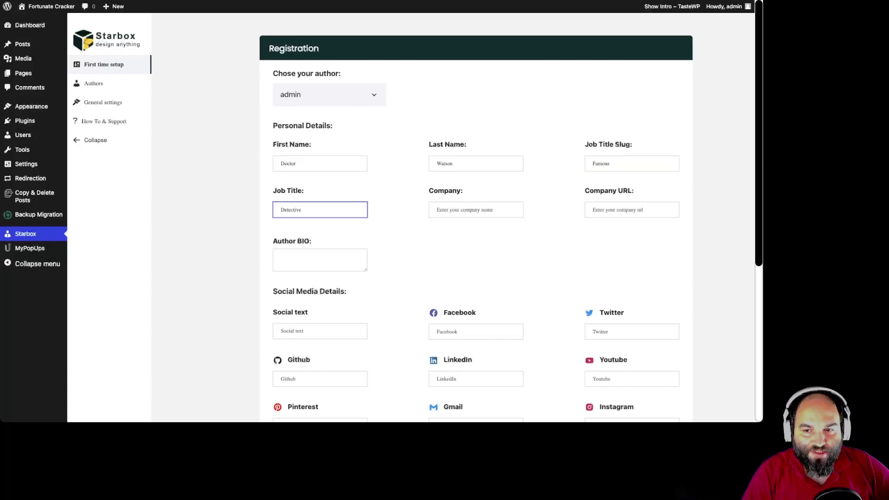
pyautogui.hotkey('shift', 'Tab')
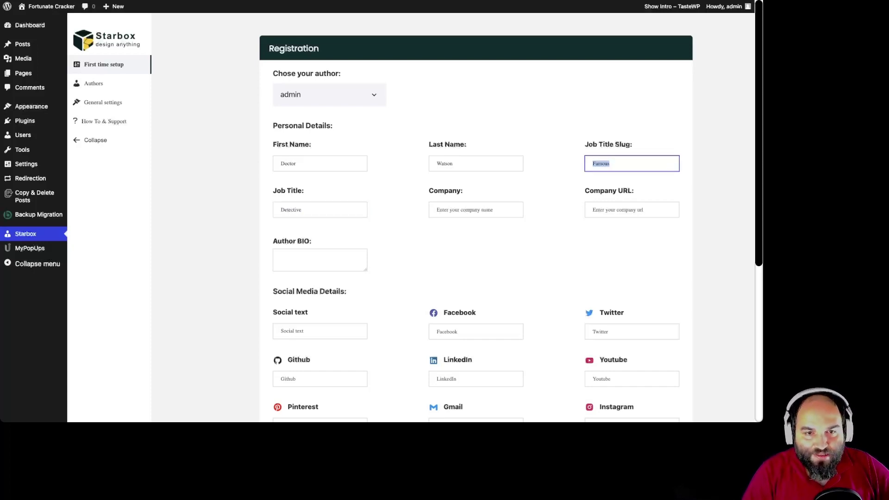
pyautogui.press('BackSpace')
pyautogui.click(632, 209)
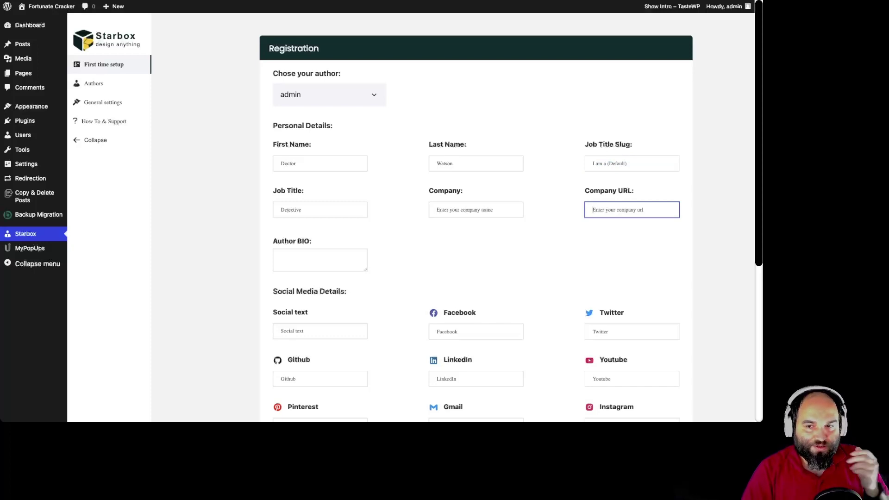
pyautogui.click(632, 163)
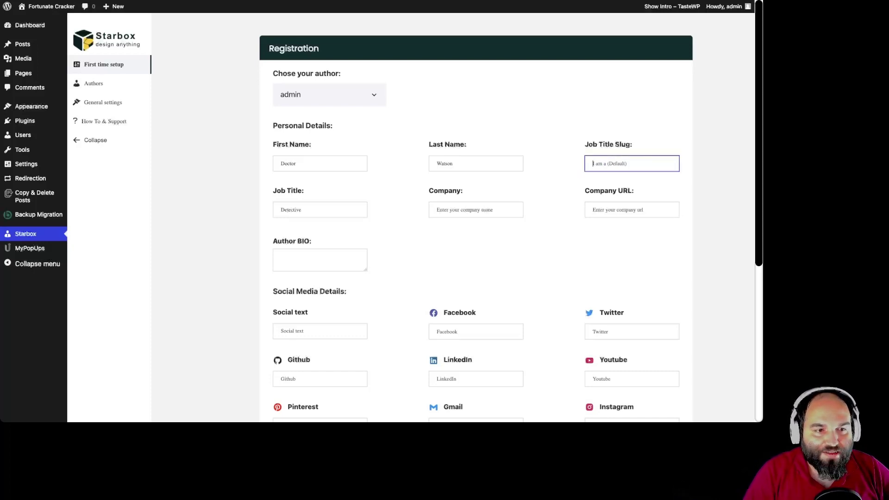
pyautogui.write('Famous')
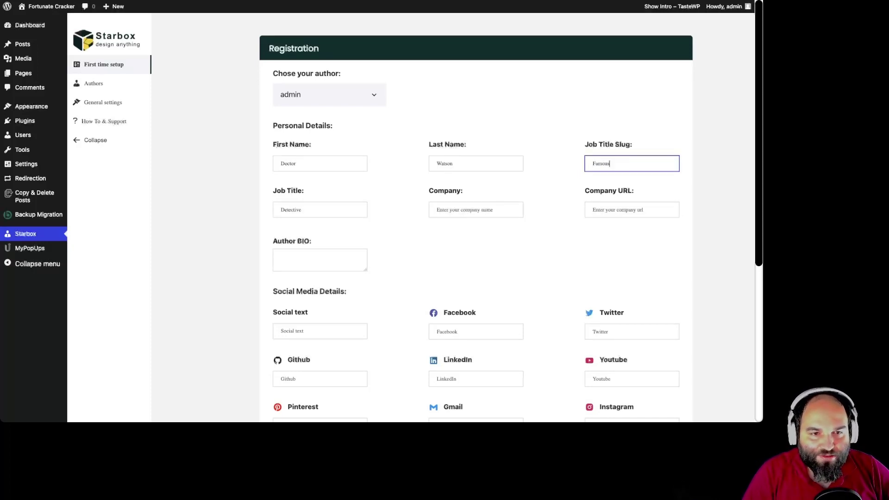
pyautogui.click(476, 209)
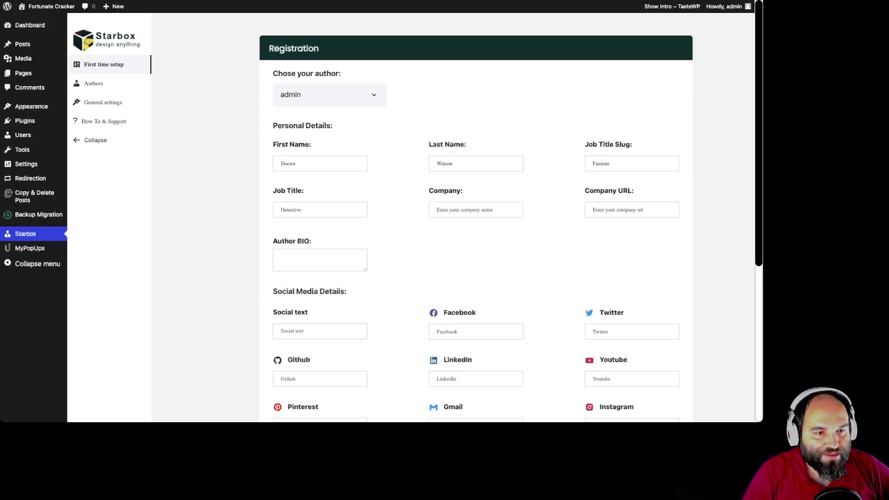
# - Write the author bio 'Finding clues together with my pal, Sherlock.'
pyautogui.click(284, 253)
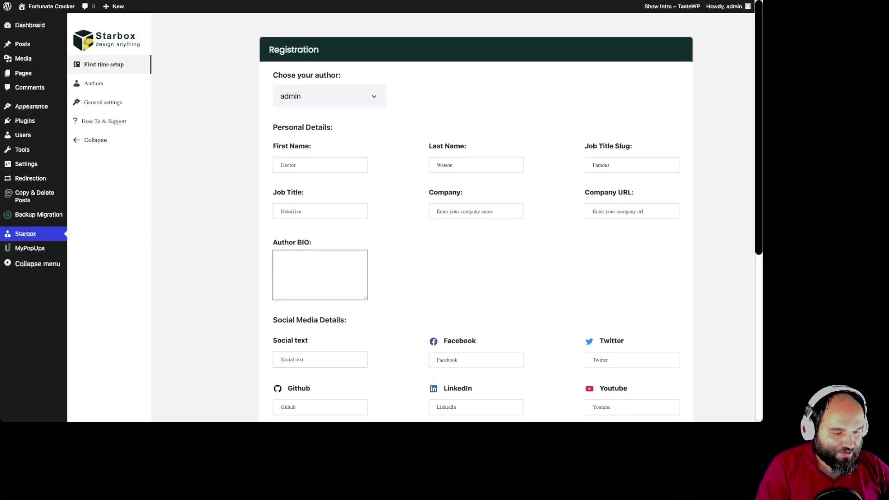
pyautogui.write('Finding')
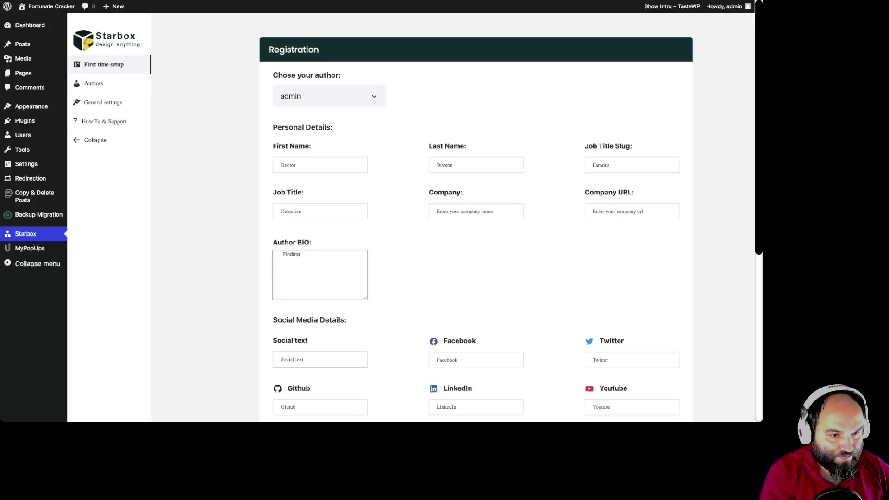
pyautogui.write(' clues toge')
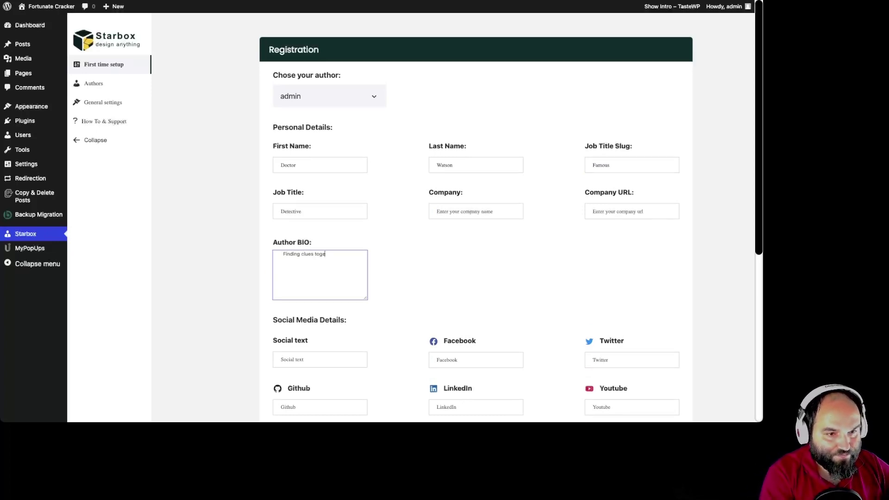
pyautogui.write('ther with m')
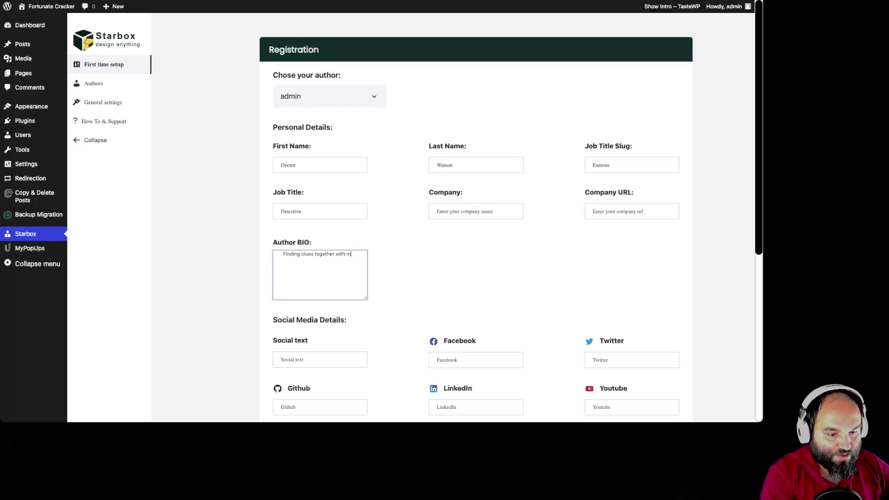
pyautogui.write('y pal, ')
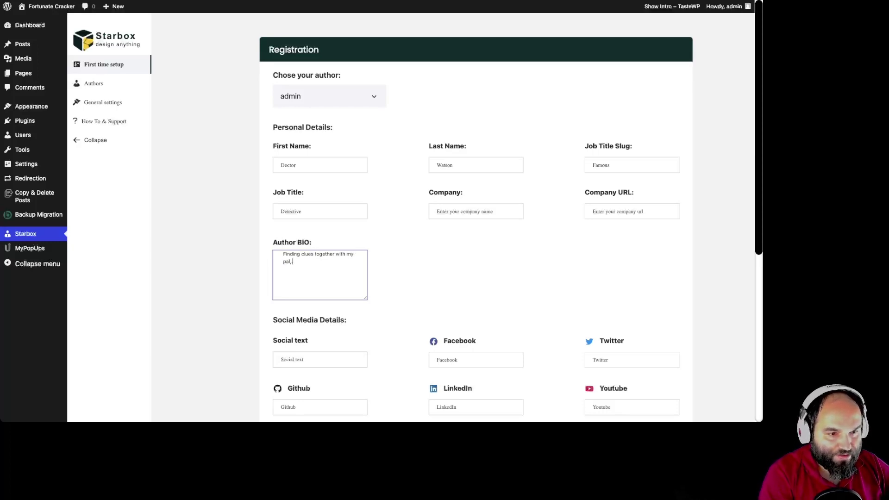
pyautogui.write('Sher')
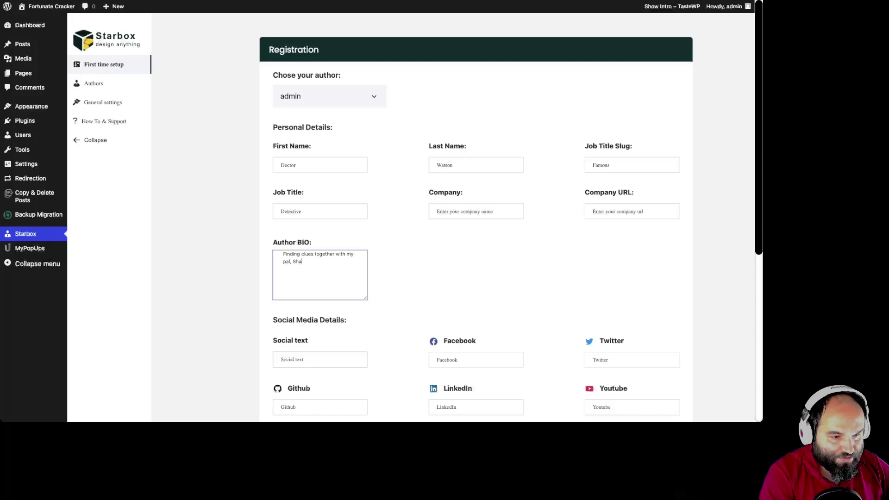
pyautogui.write('lock')
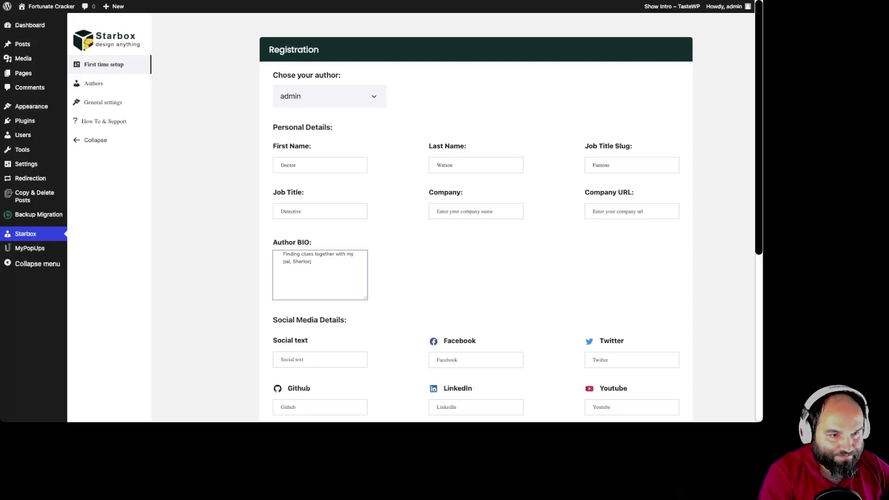
pyautogui.write('.')
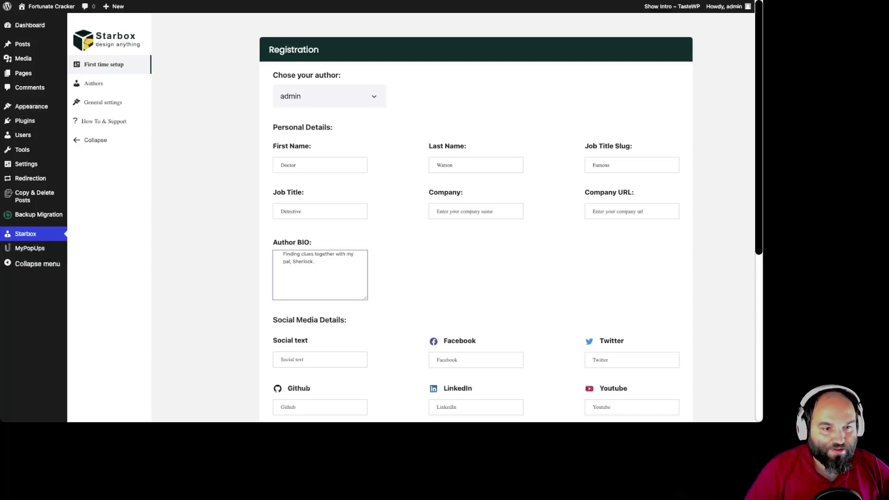
pyautogui.scroll(-4, 475, 218)
# - Fill in the Facebook and Twitter profile links
pyautogui.click(463, 197)
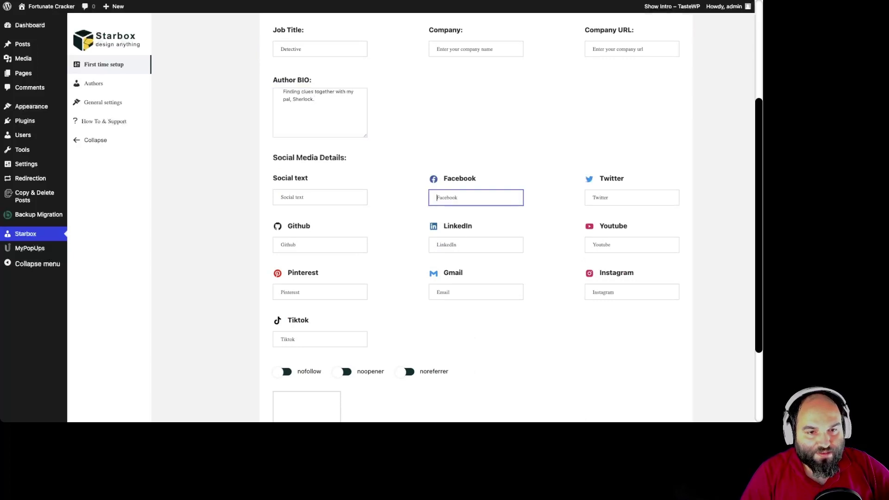
pyautogui.hotkey('ctrl', 'v')
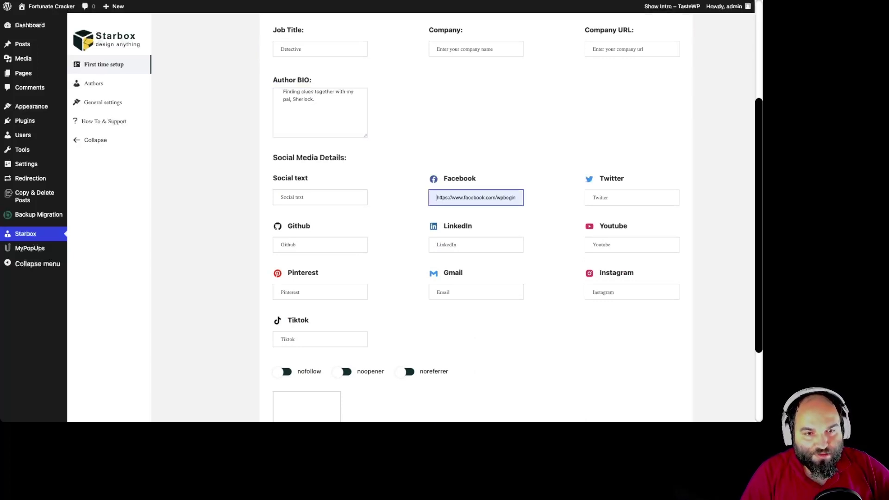
pyautogui.click(631, 197)
pyautogui.write('https://twitter.com/wpbeginner')
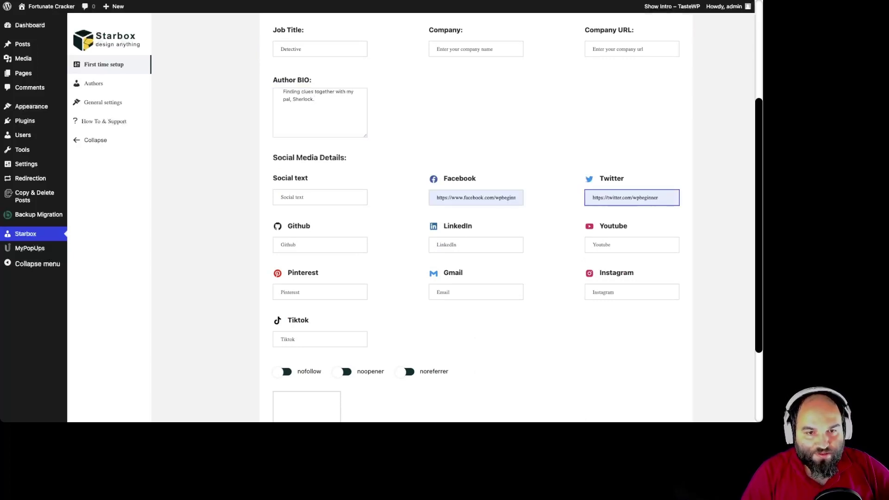
# - Turn on nofollow, noopener and noreferrer for the social links
pyautogui.scroll(-1, 518, 205)
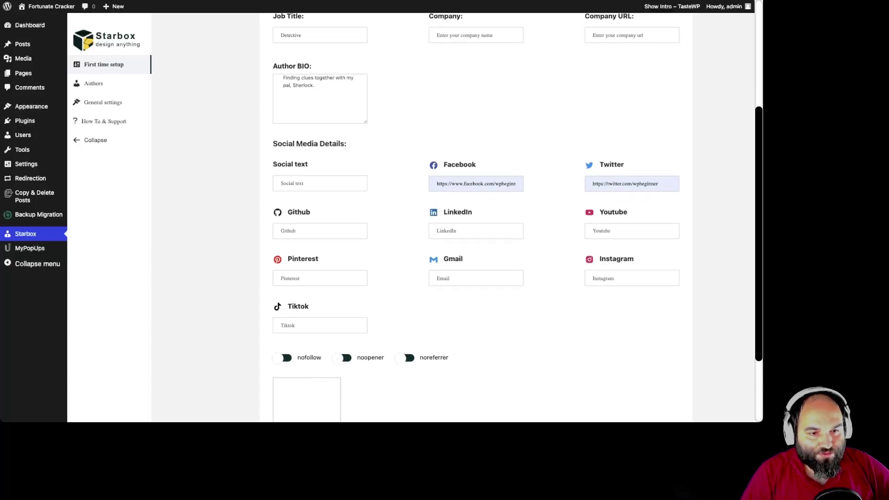
pyautogui.scroll(-3, 476, 217)
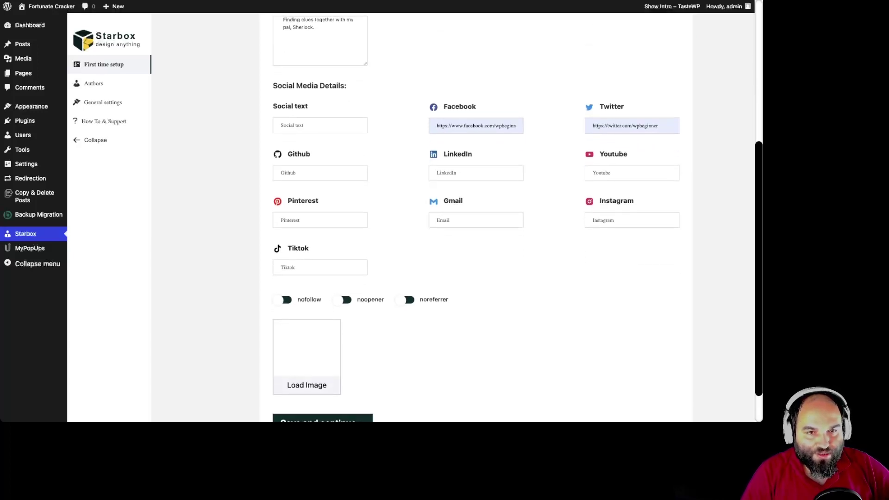
pyautogui.scroll(-1, 476, 217)
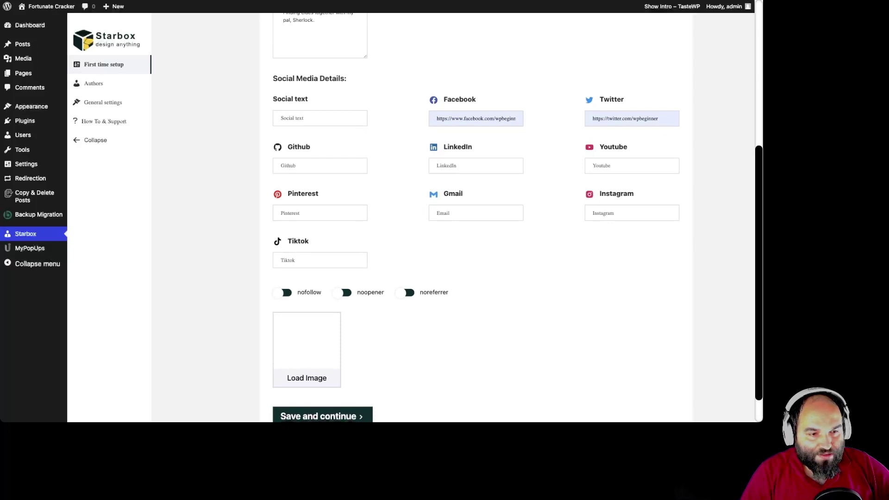
pyautogui.click(283, 292)
pyautogui.click(343, 292)
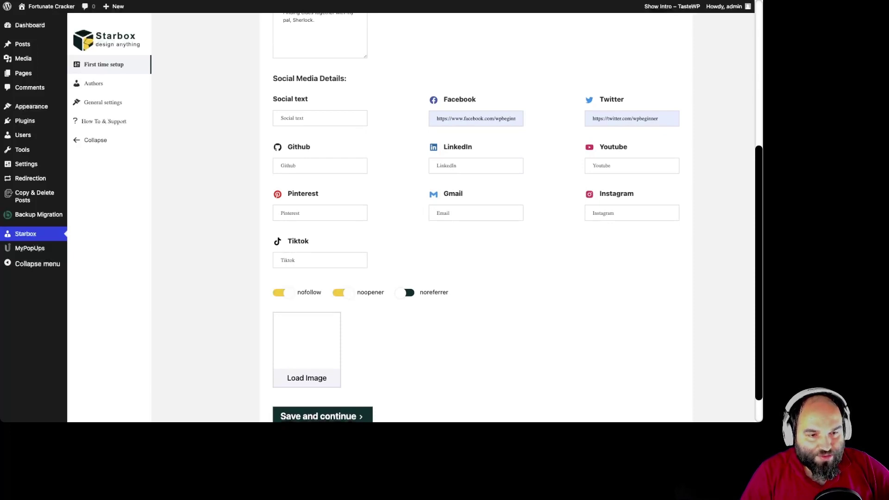
pyautogui.click(405, 292)
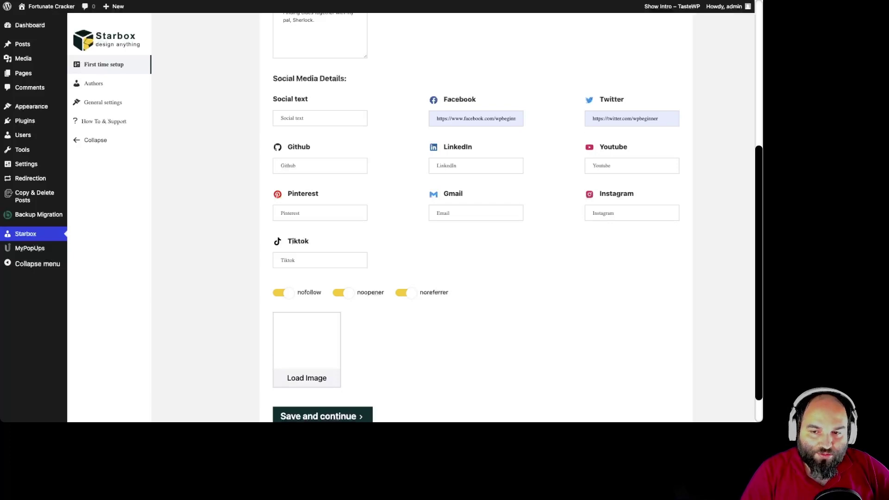
# - Upload the detective image as the author photo and save the author details
pyautogui.click(307, 377)
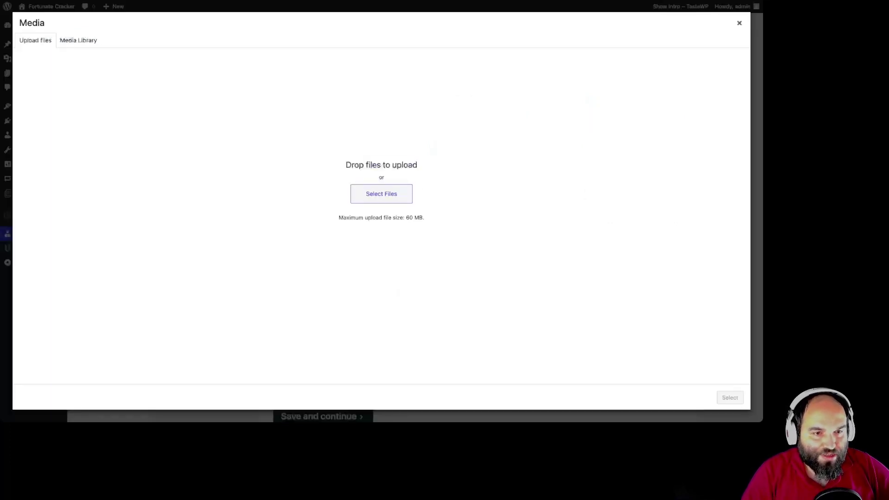
pyautogui.click(381, 194)
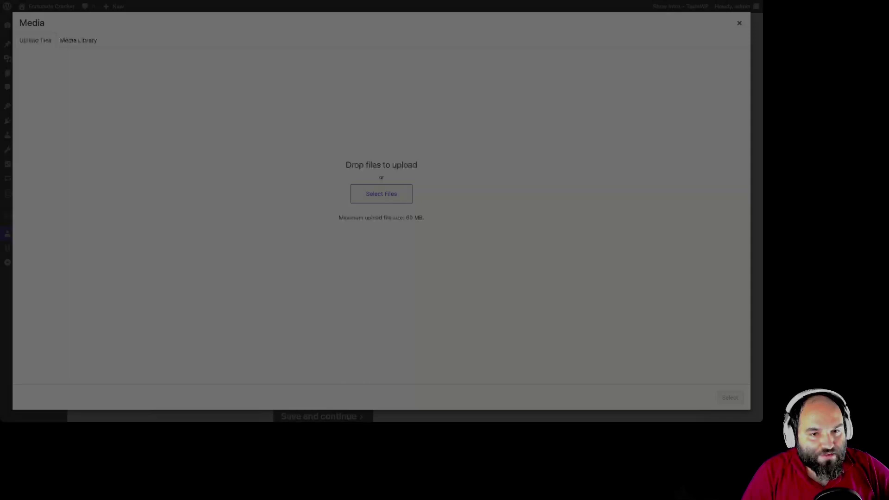
pyautogui.press('Return')
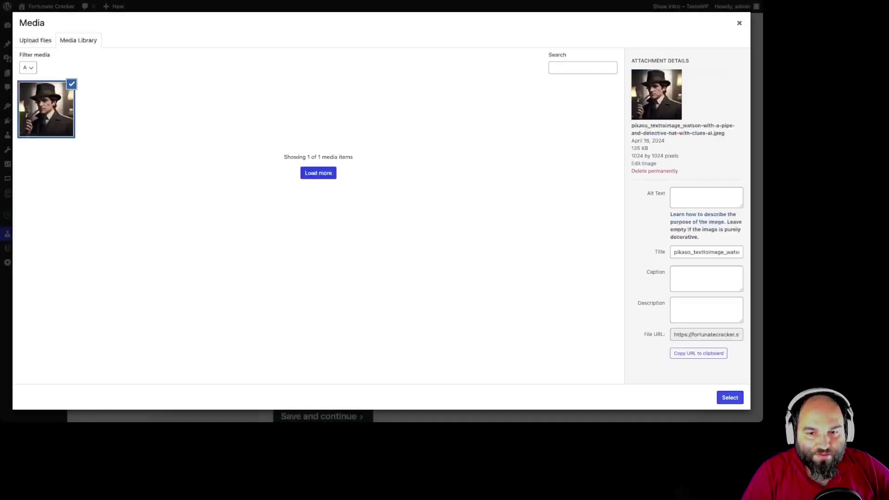
pyautogui.press('Return')
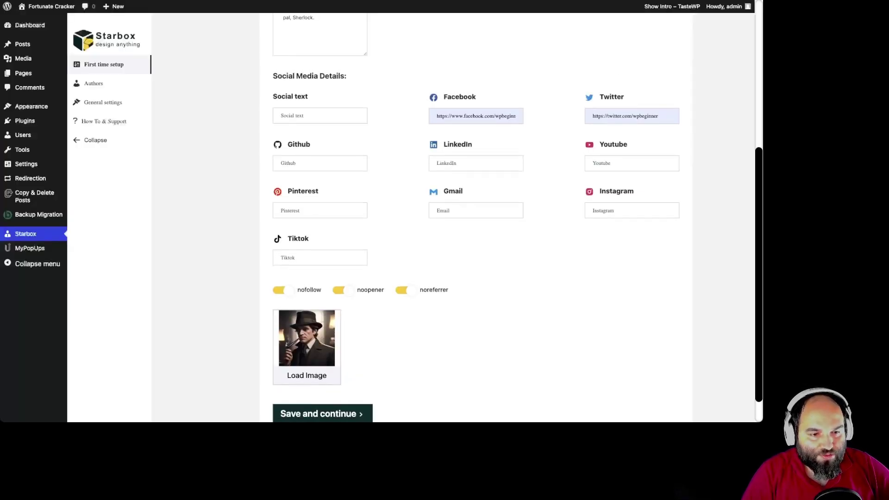
pyautogui.scroll(-1, 512, 218)
pyautogui.press('Return')
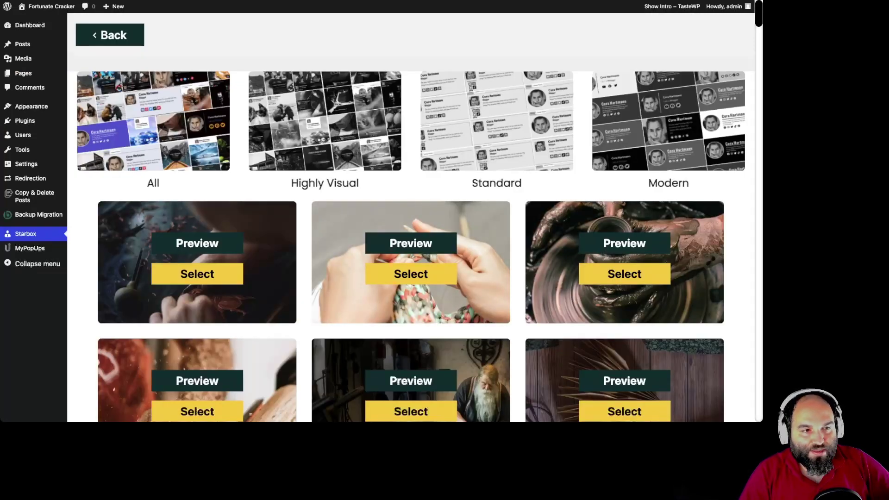
pyautogui.scroll(-15, 410, 259)
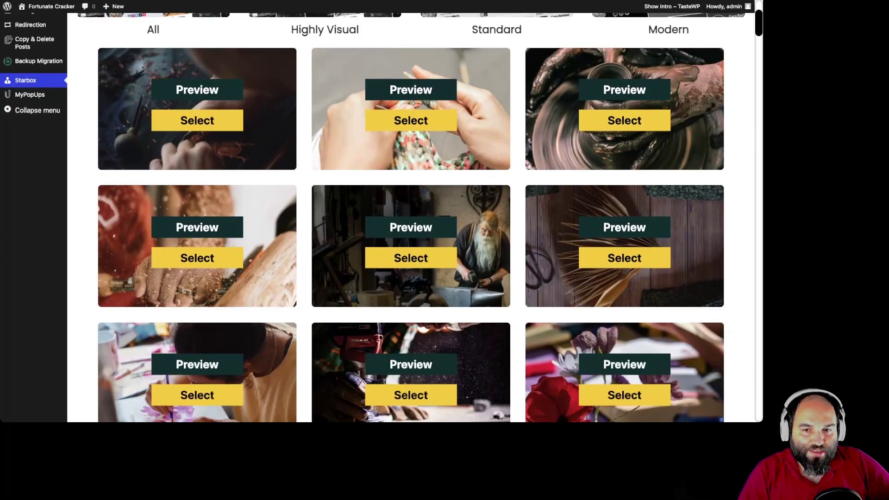
pyautogui.scroll(-15, 410, 217)
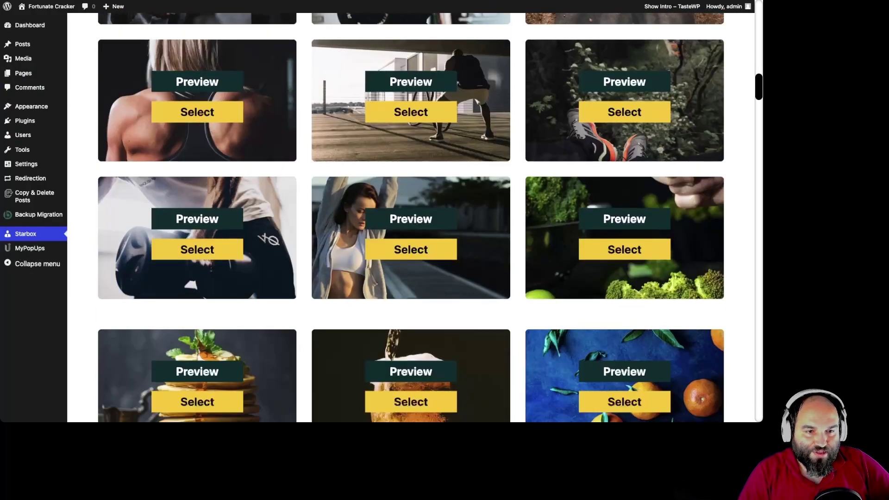
pyautogui.scroll(-20, 411, 217)
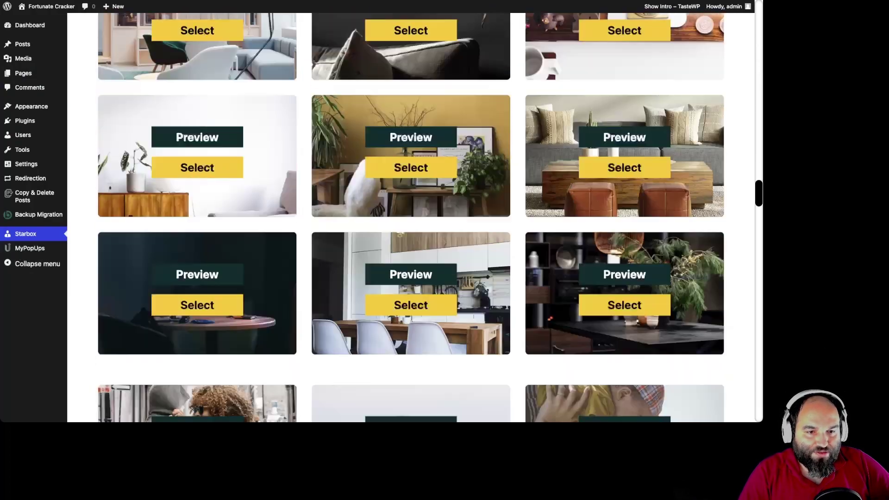
pyautogui.scroll(-20, 411, 217)
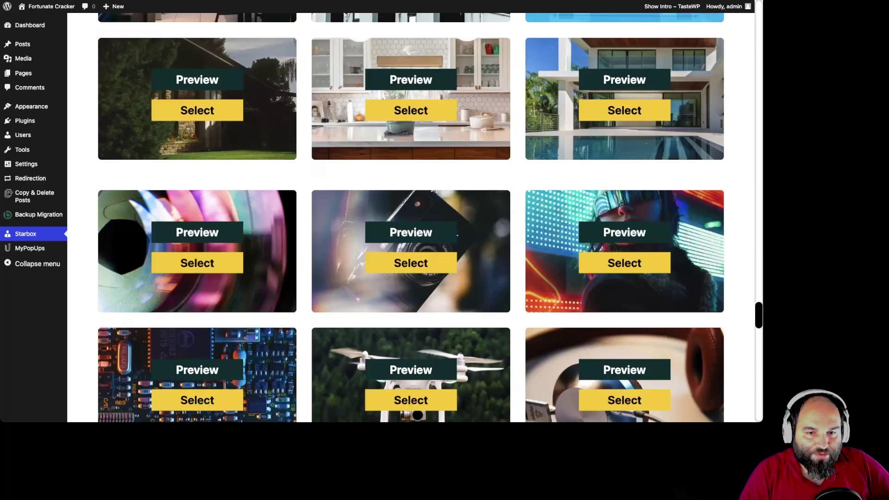
pyautogui.scroll(-5, 411, 218)
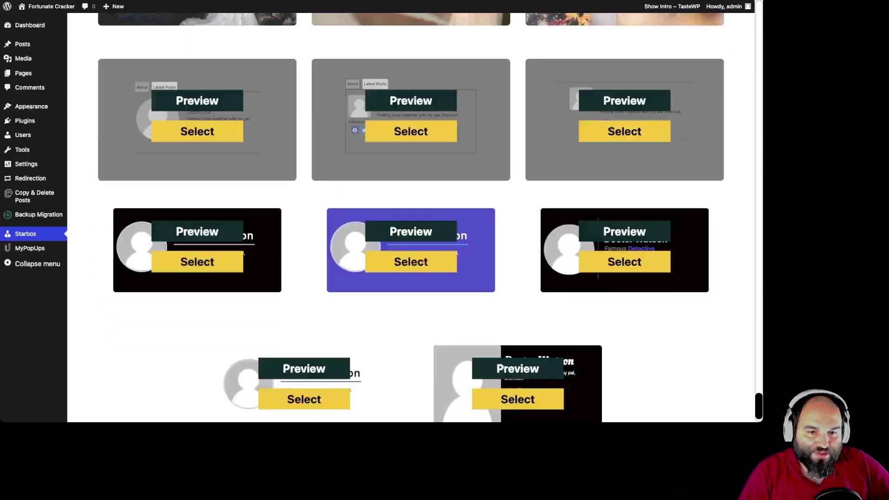
pyautogui.scroll(10, 411, 218)
pyautogui.scroll(4, 411, 217)
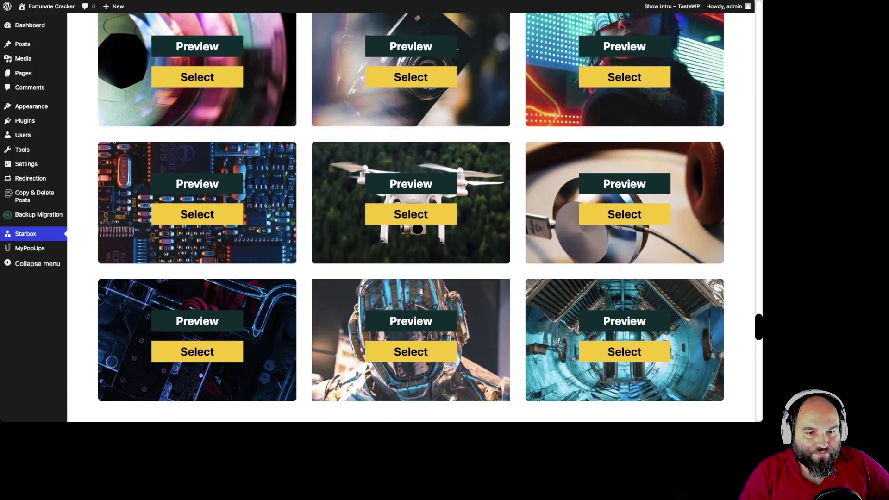
# - Preview the robot Highly Visual/Photo Blogger template and select it as the theme
pyautogui.click(410, 321)
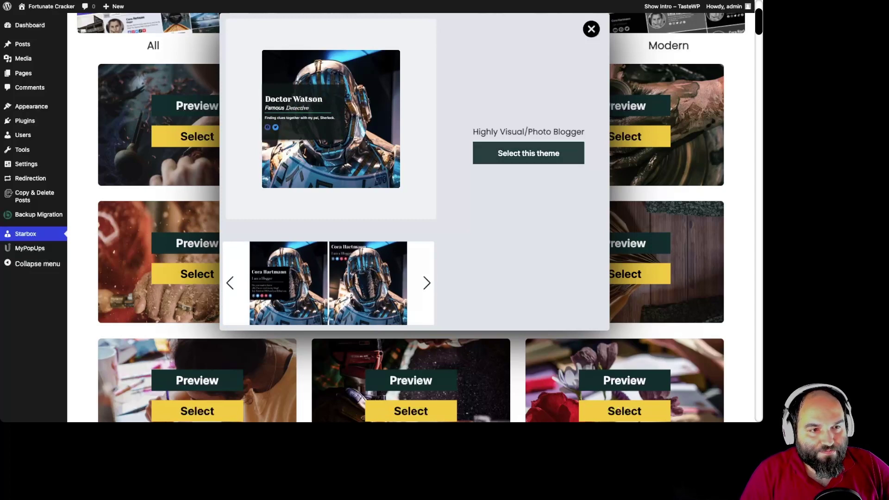
pyautogui.click(528, 153)
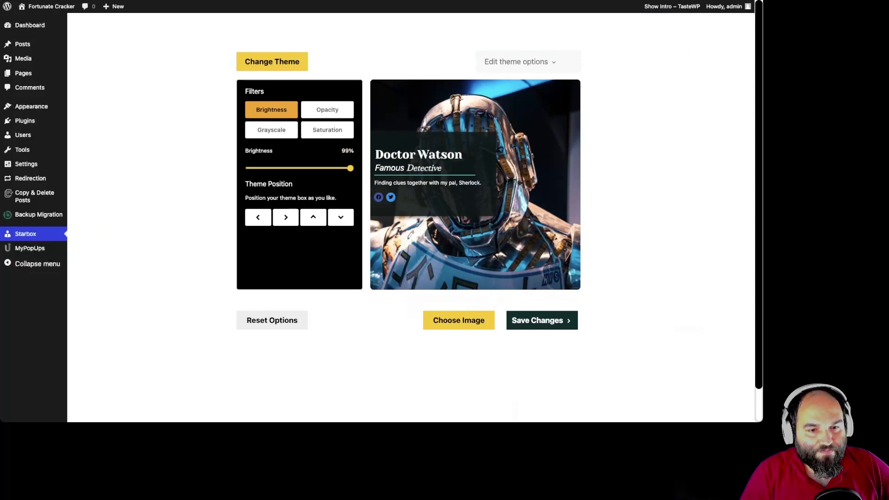
# - Set the author box border colour to gold, then switch to editing the Background Image
pyautogui.click(517, 61)
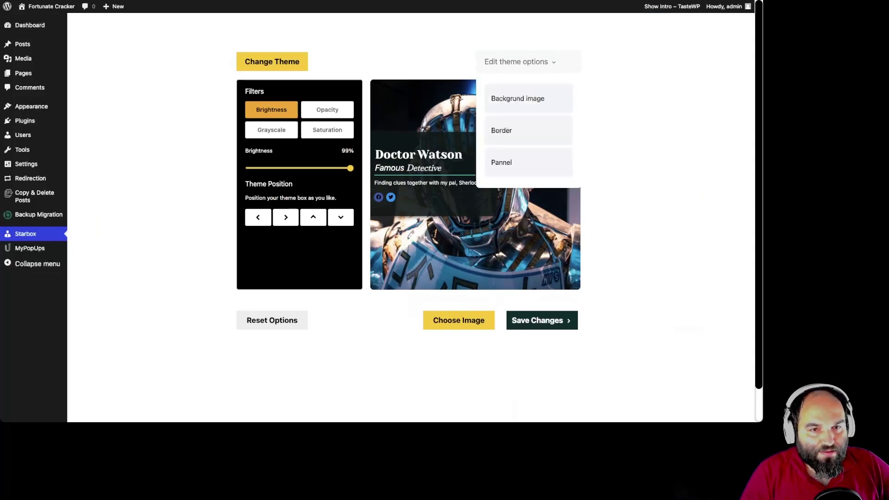
pyautogui.click(501, 130)
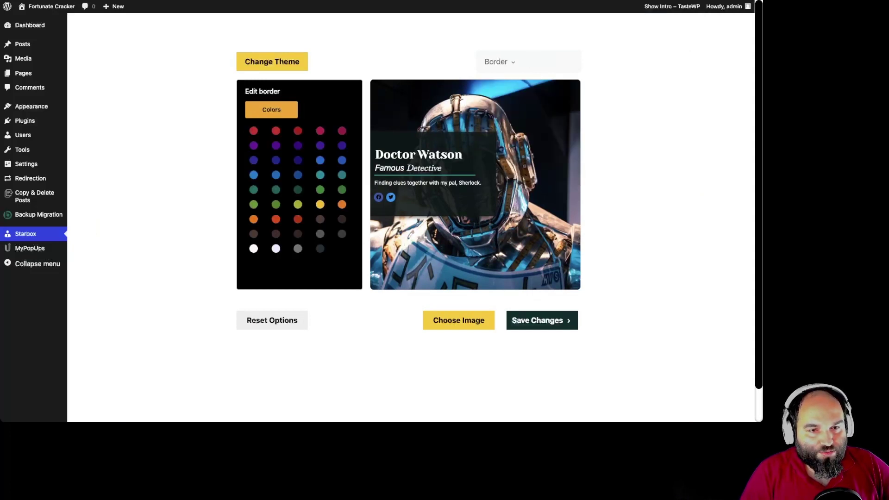
pyautogui.click(320, 204)
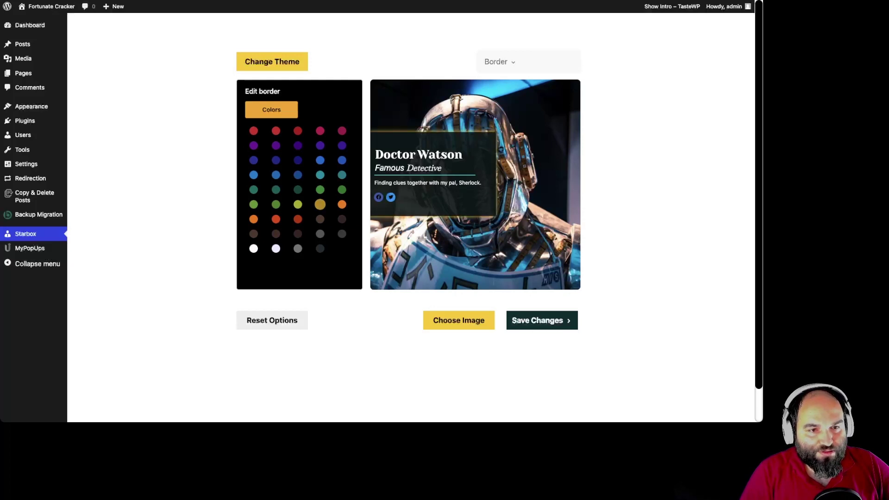
pyautogui.click(341, 204)
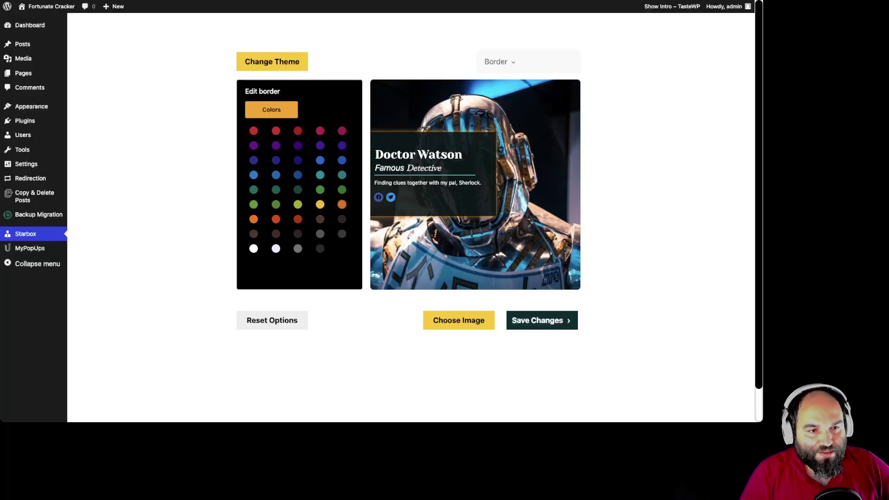
pyautogui.click(298, 219)
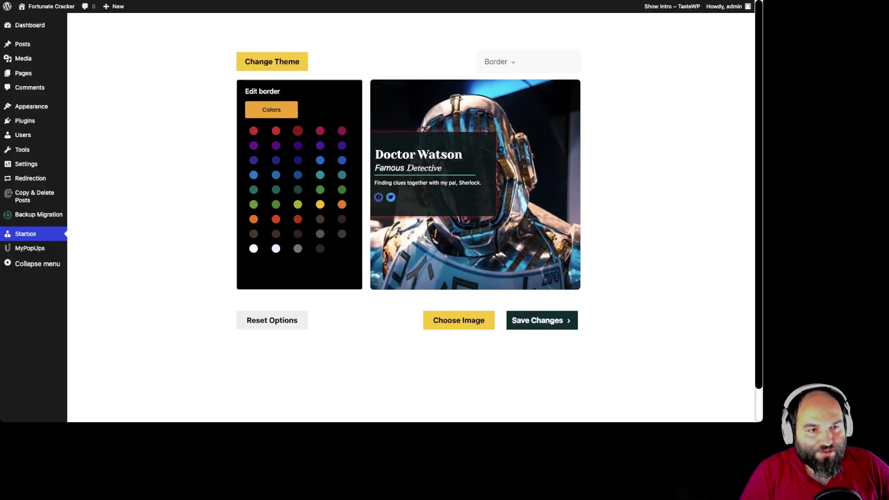
pyautogui.scroll(-1, 275, 131)
pyautogui.scroll(1, 275, 131)
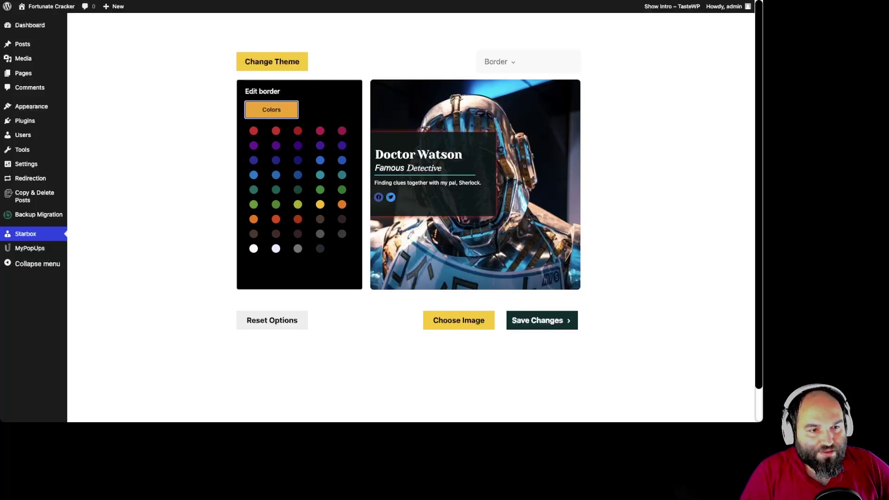
pyautogui.click(320, 204)
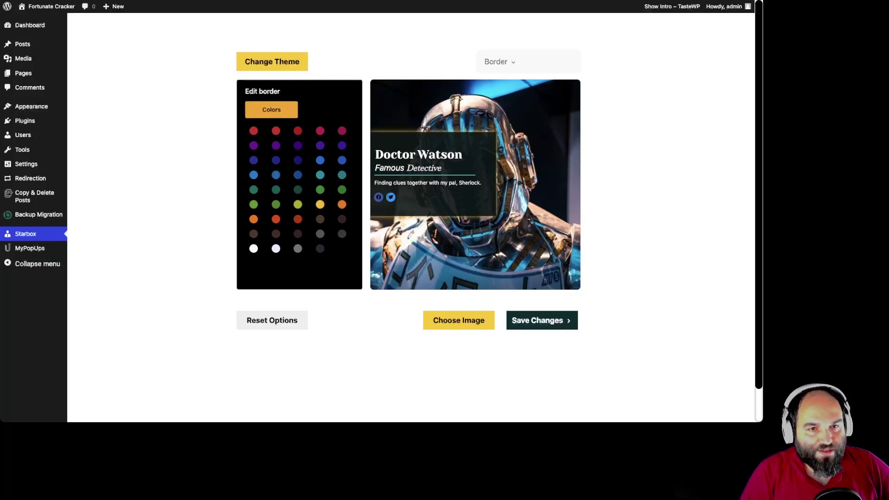
pyautogui.click(499, 61)
pyautogui.click(520, 97)
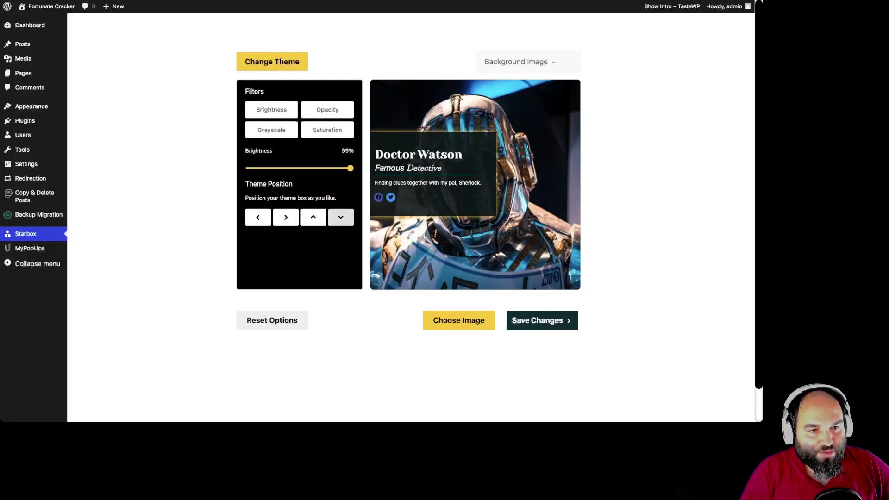
# - Shift the Doctor Watson card slightly lower with the Theme Position arrows
pyautogui.click(340, 217)
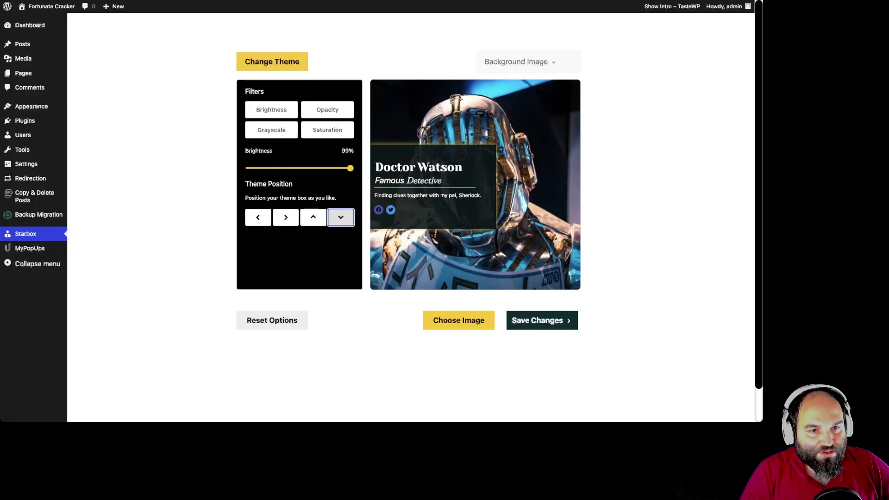
pyautogui.click(340, 217)
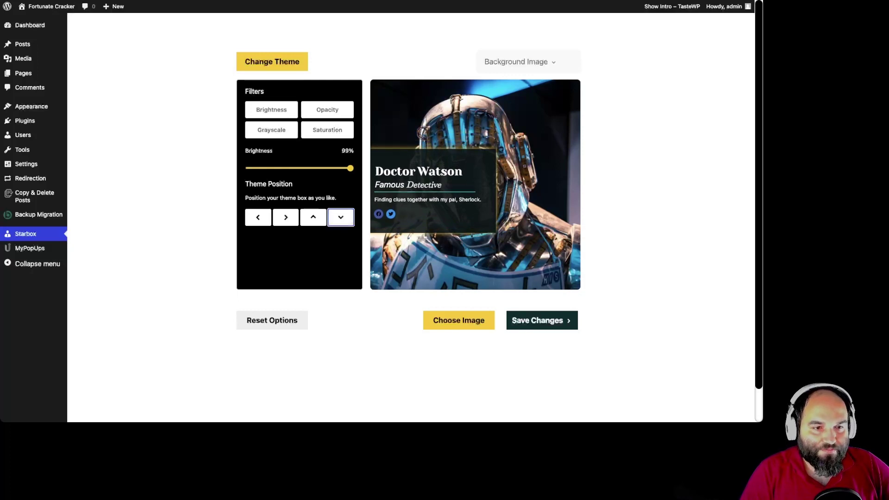
pyautogui.click(286, 217)
pyautogui.click(257, 217)
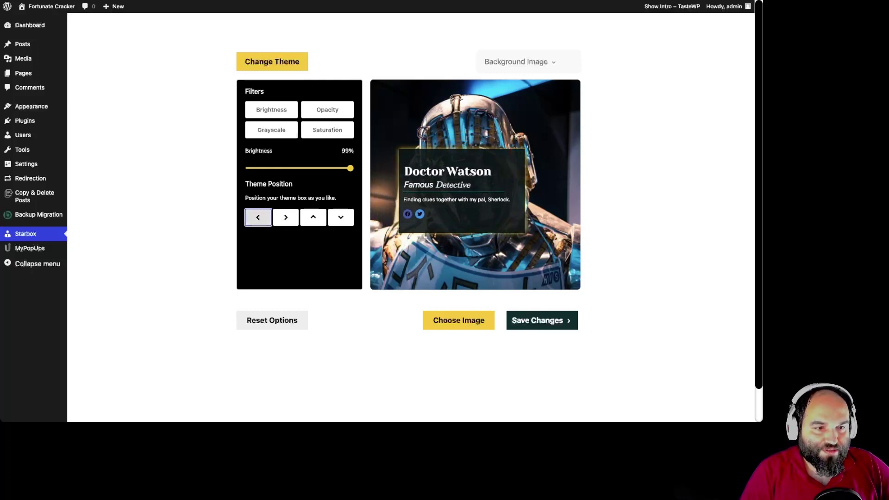
pyautogui.click(313, 217)
pyautogui.click(258, 217)
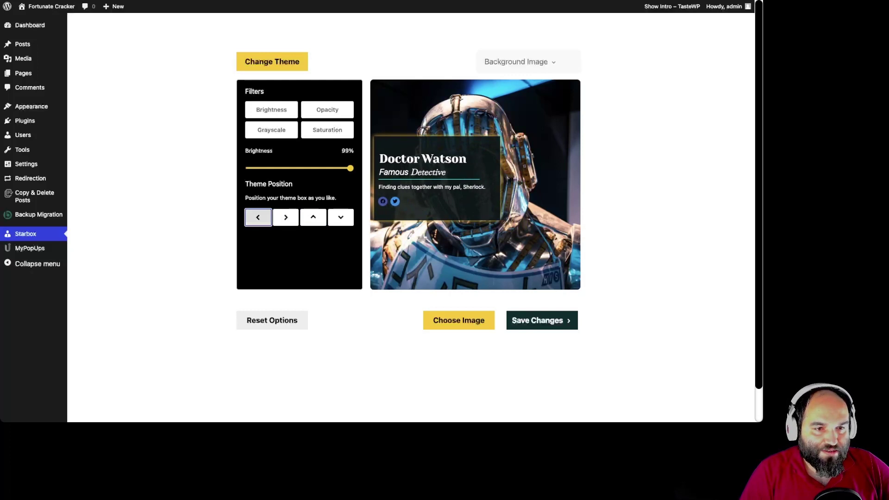
pyautogui.click(258, 217)
pyautogui.click(341, 217)
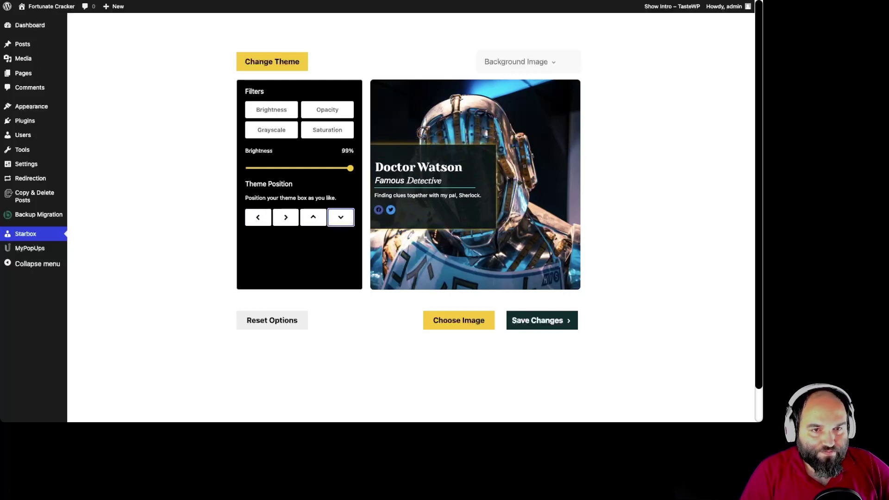
pyautogui.click(518, 61)
# - Raise the author box panel's opacity with the Style tab slider
pyautogui.click(500, 162)
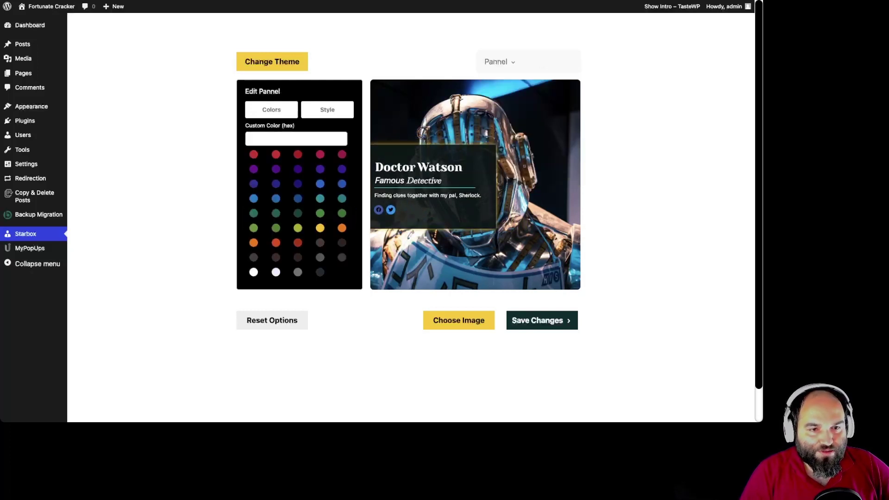
pyautogui.click(327, 110)
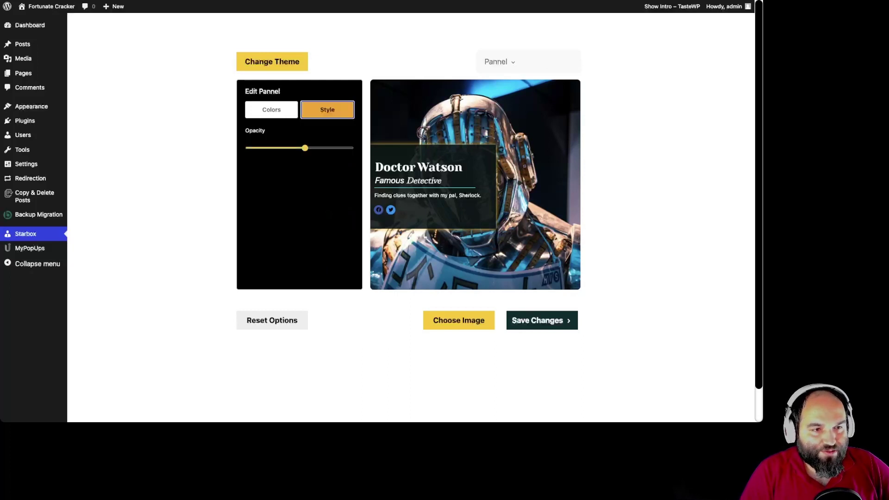
pyautogui.moveTo(305, 148); pyautogui.dragTo(350, 163)
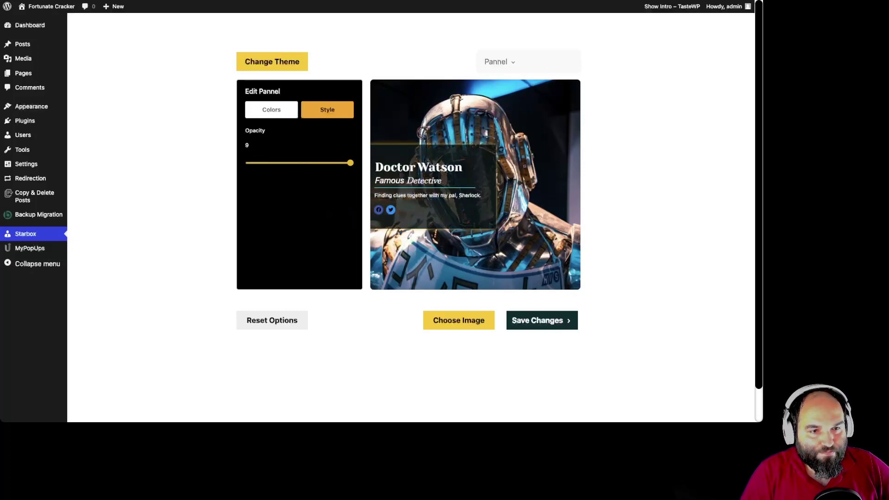
# - Try yellow, brown, grey, charcoal, green, blue and indigo panel colour swatches
pyautogui.click(271, 109)
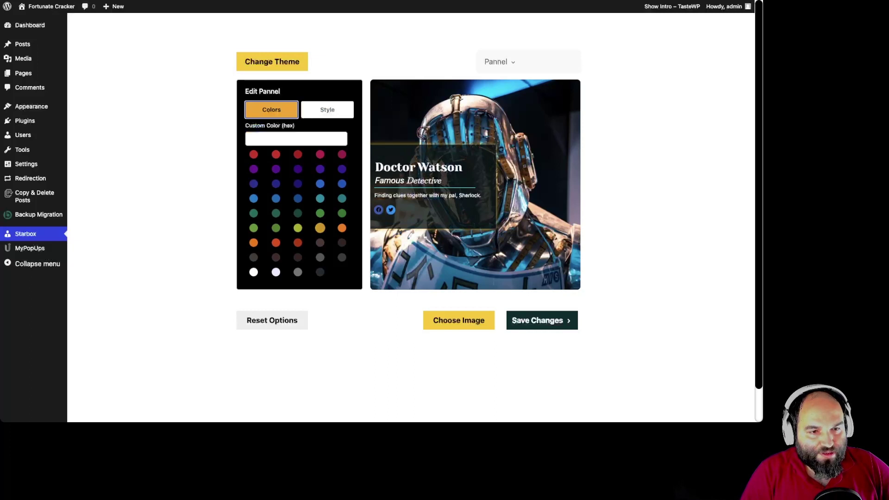
pyautogui.click(319, 228)
pyautogui.click(320, 242)
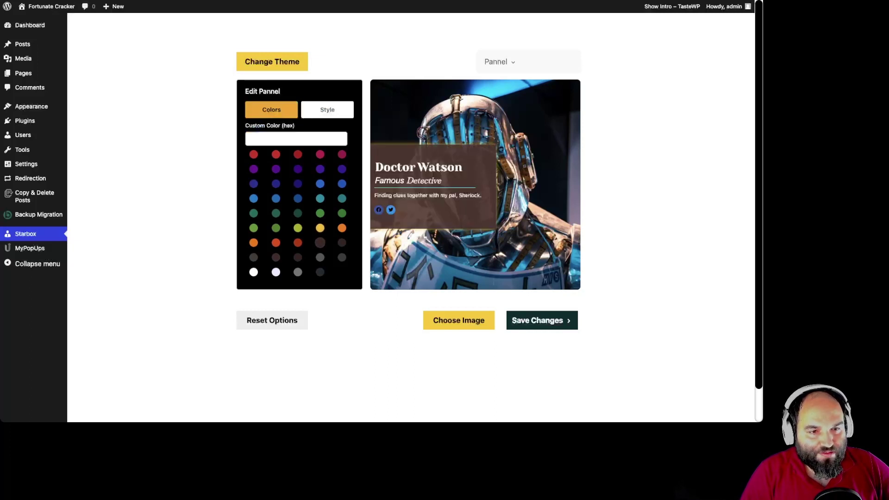
pyautogui.click(320, 257)
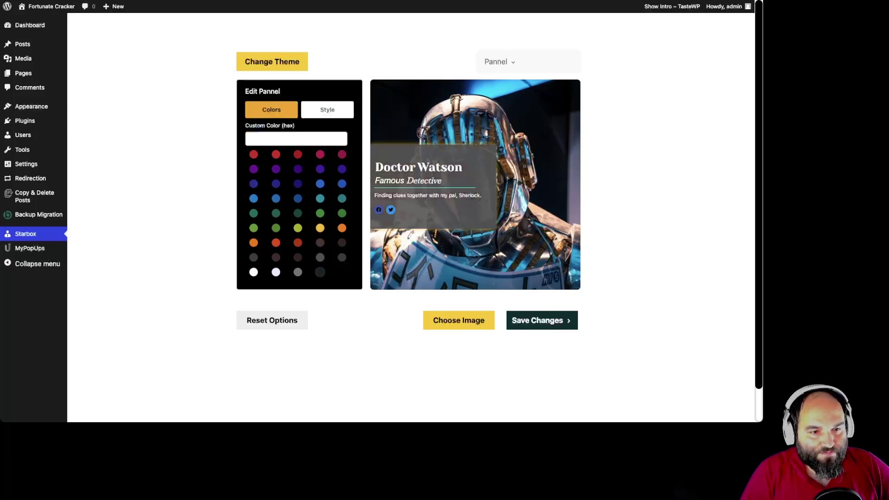
pyautogui.click(320, 271)
pyautogui.click(342, 213)
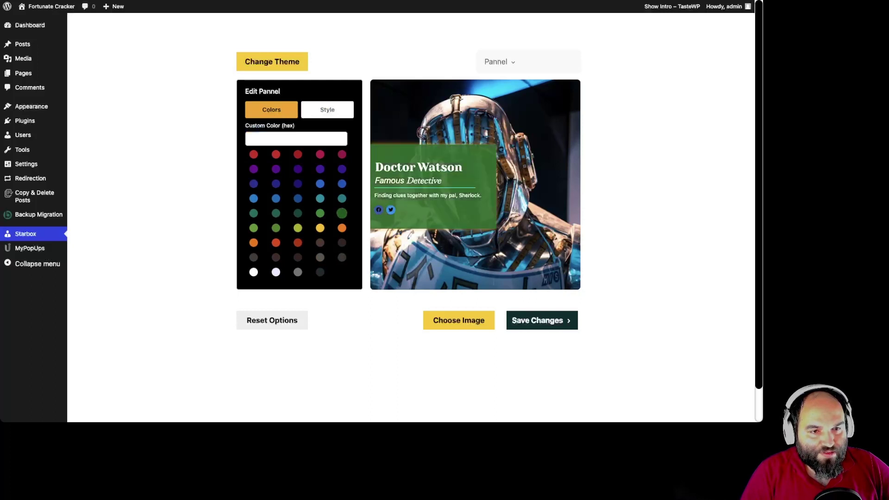
pyautogui.click(298, 213)
pyautogui.click(275, 213)
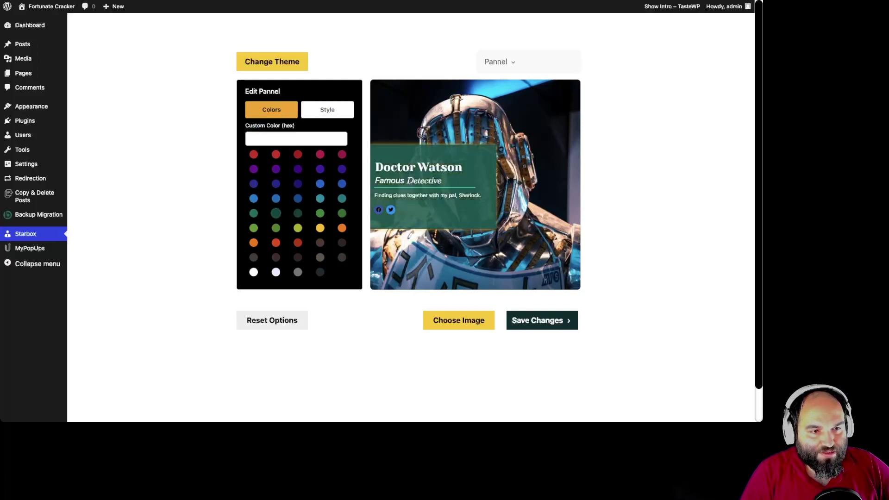
pyautogui.click(253, 213)
pyautogui.click(254, 198)
pyautogui.click(275, 198)
pyautogui.click(298, 198)
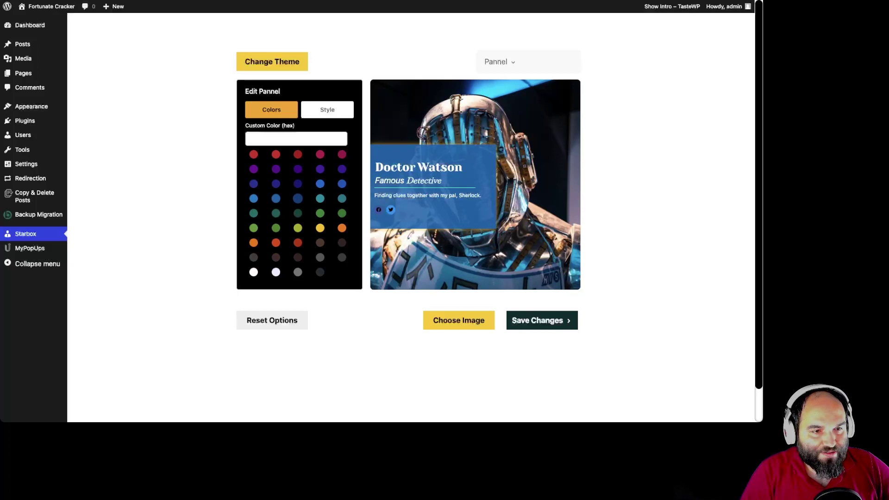
pyautogui.click(298, 183)
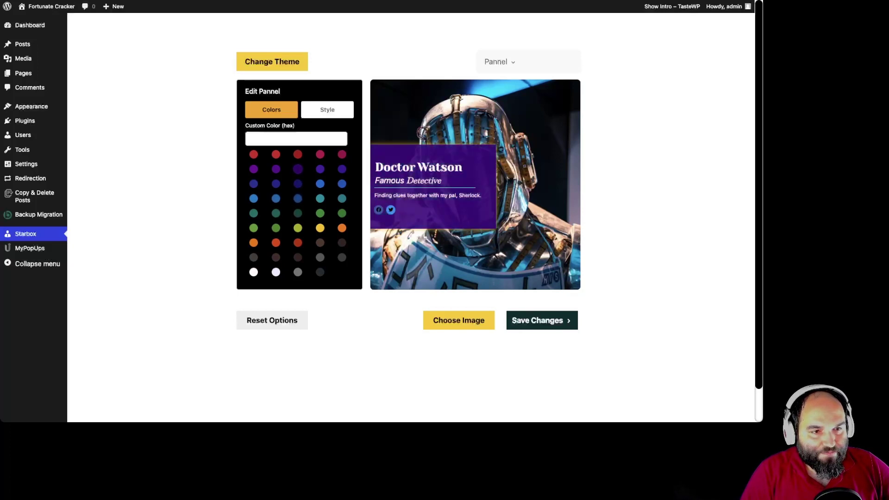
# - Compare red, pink and orange swatches, settle on dark rust-red, and save the theme
pyautogui.click(298, 154)
pyautogui.click(320, 154)
pyautogui.click(342, 154)
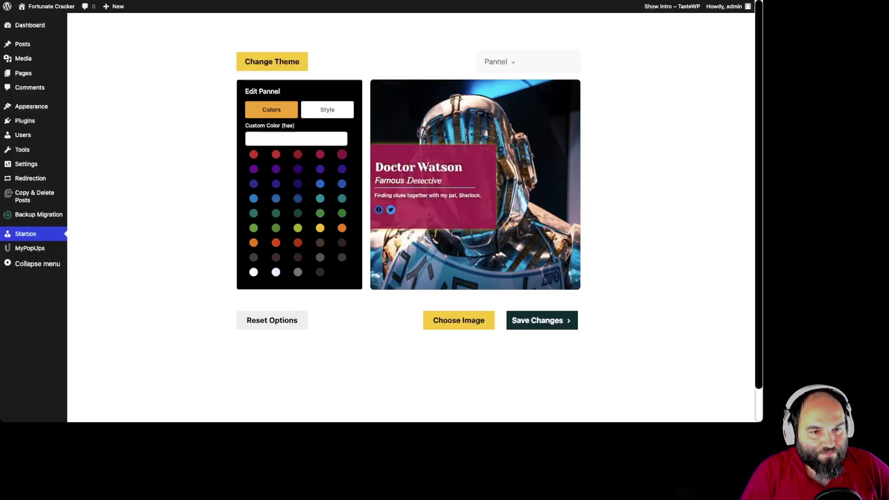
pyautogui.click(276, 154)
pyautogui.click(253, 155)
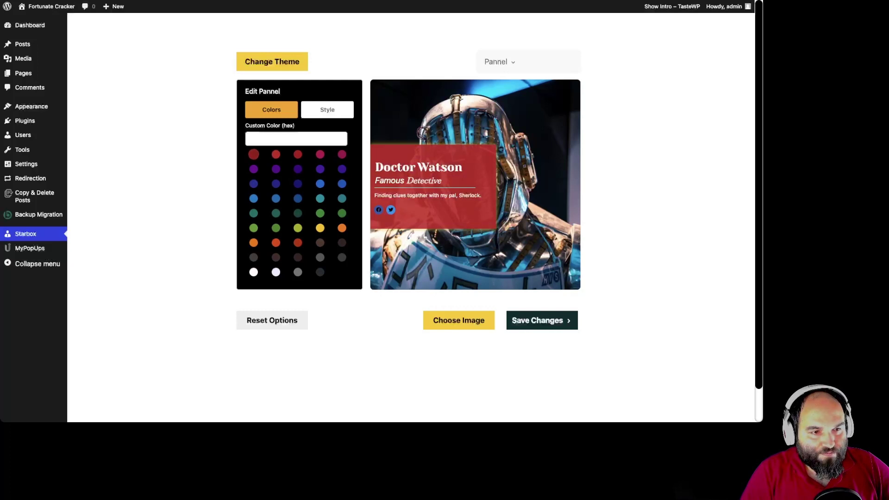
pyautogui.click(276, 243)
pyautogui.click(254, 243)
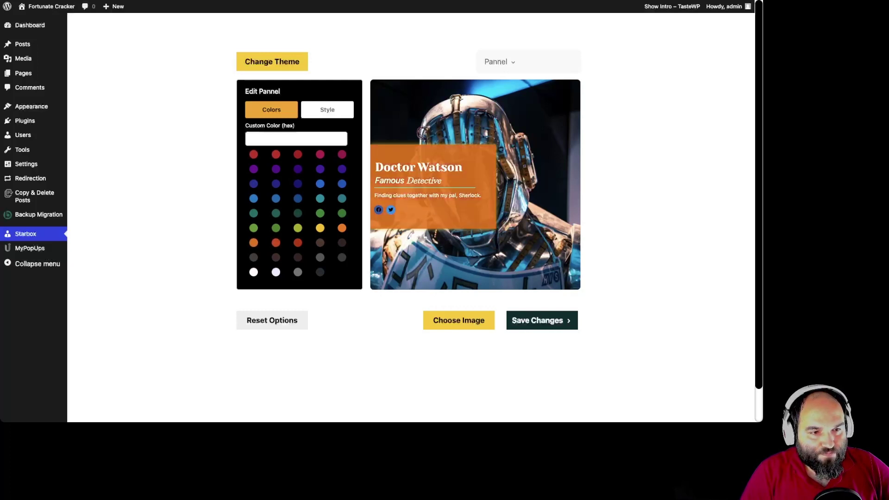
pyautogui.click(298, 243)
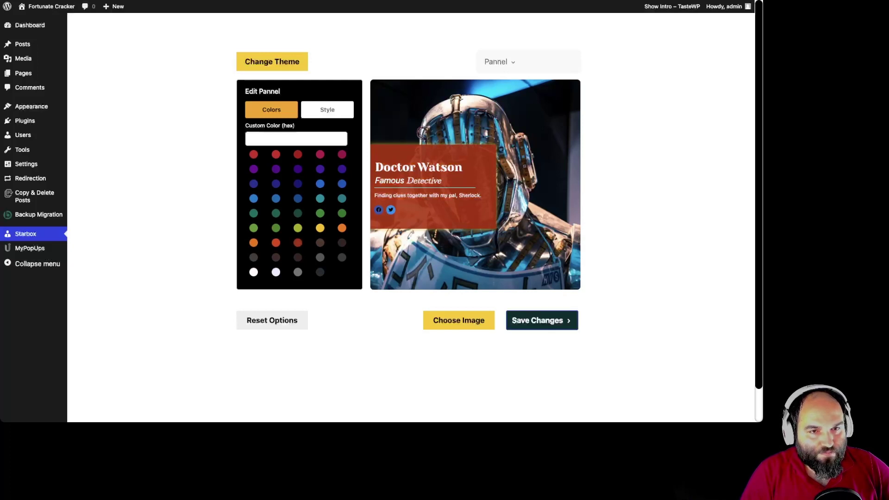
pyautogui.press('Return')
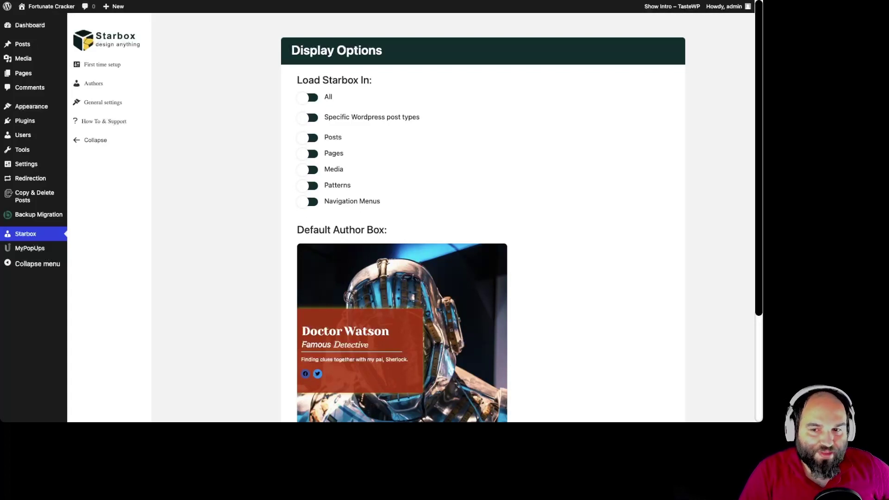
# - Turn off loading everywhere, enable only the Posts post type, and save and finish
pyautogui.click(307, 97)
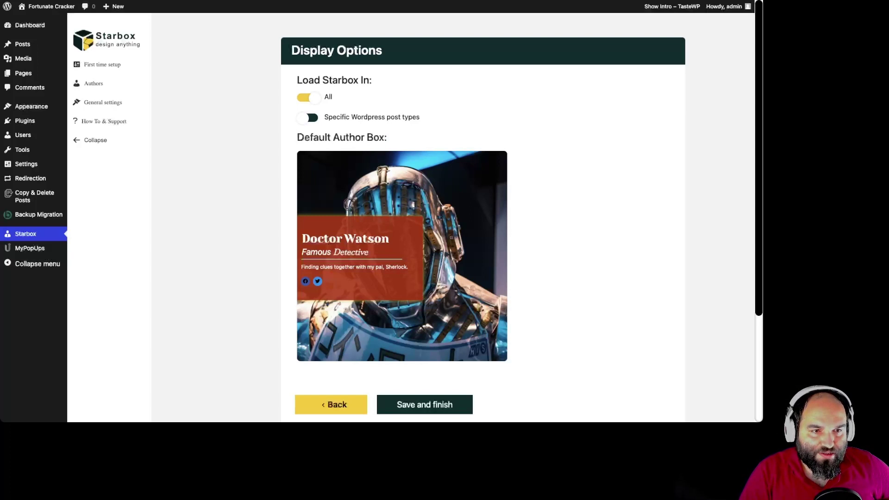
pyautogui.press('space')
pyautogui.press('Tab')
pyautogui.press('space')
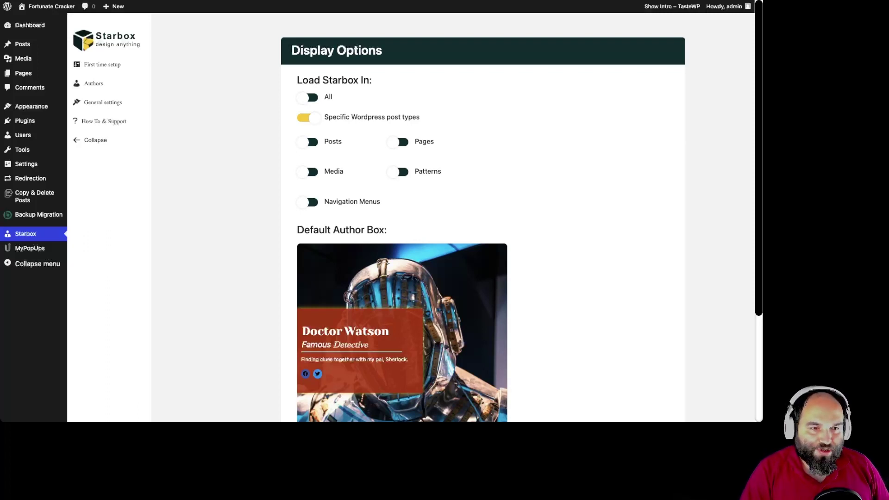
pyautogui.click(308, 142)
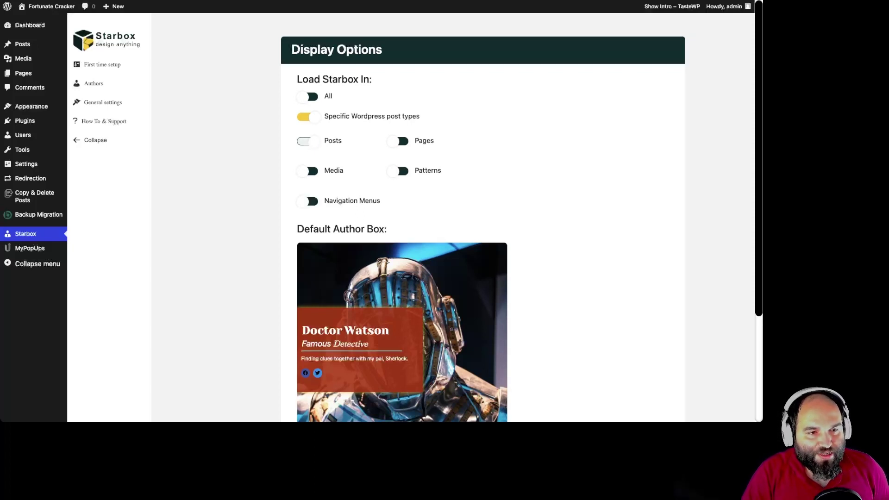
pyautogui.scroll(-3, 482, 218)
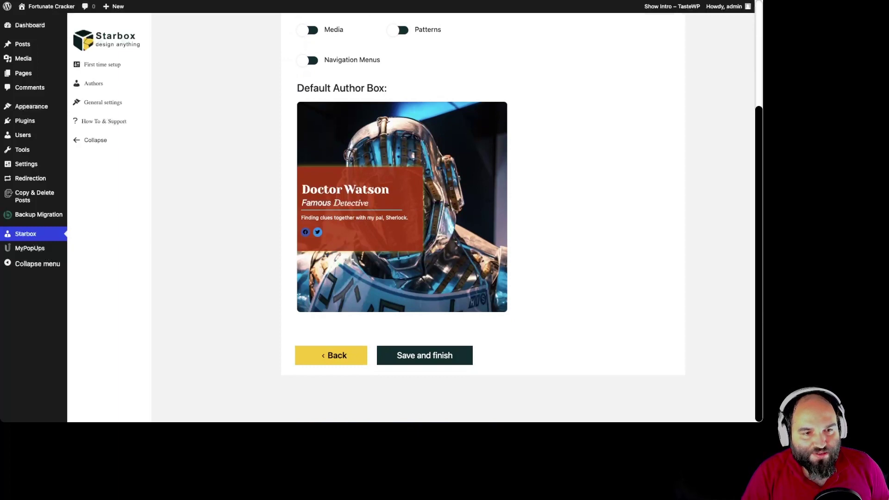
pyautogui.click(425, 355)
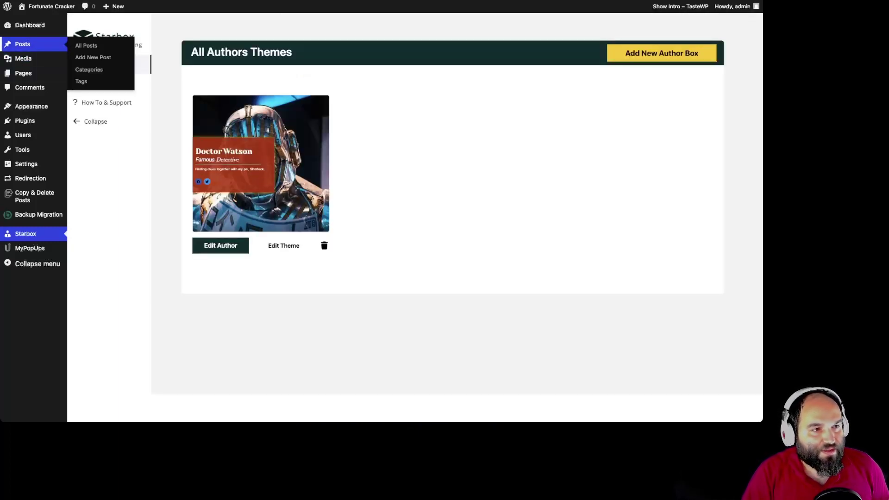
# - Open the Hello world! post from All Posts and check its rust-red Doctor Watson box
pyautogui.click(27, 44)
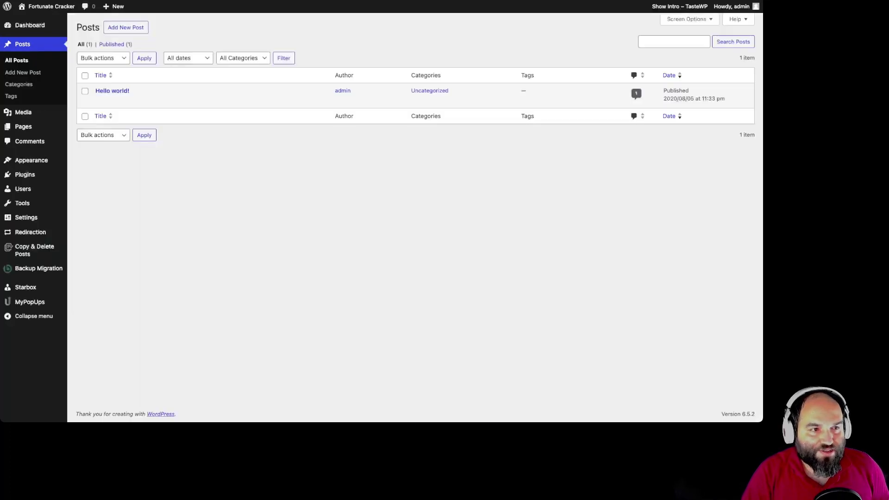
pyautogui.click(165, 101)
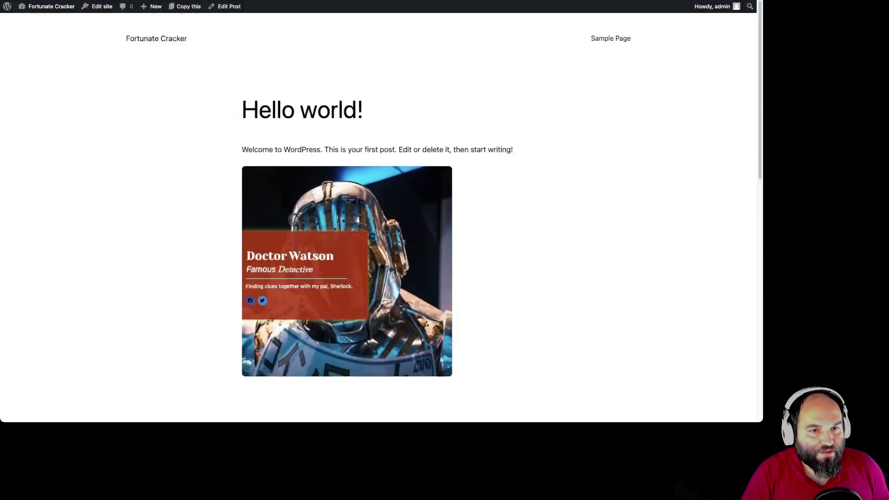
pyautogui.scroll(-5, 379, 209)
pyautogui.scroll(3, 379, 208)
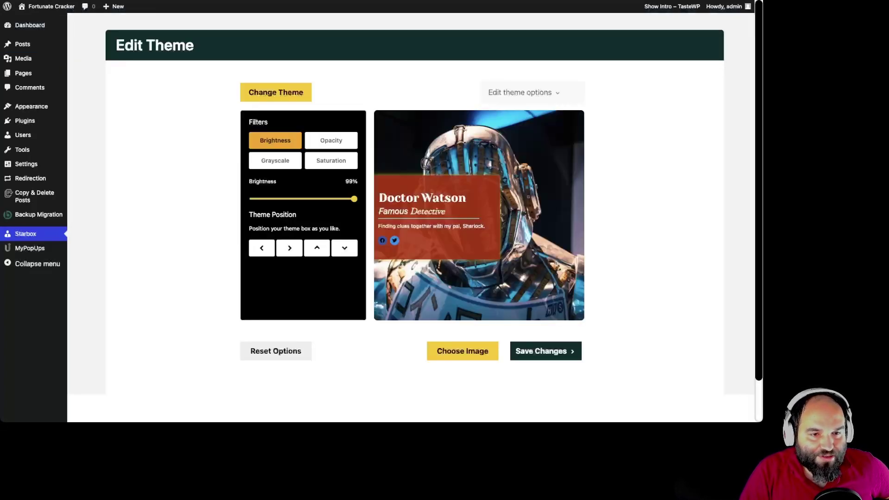
# - Upload the detective photo and set it as the box's background image
pyautogui.click(462, 351)
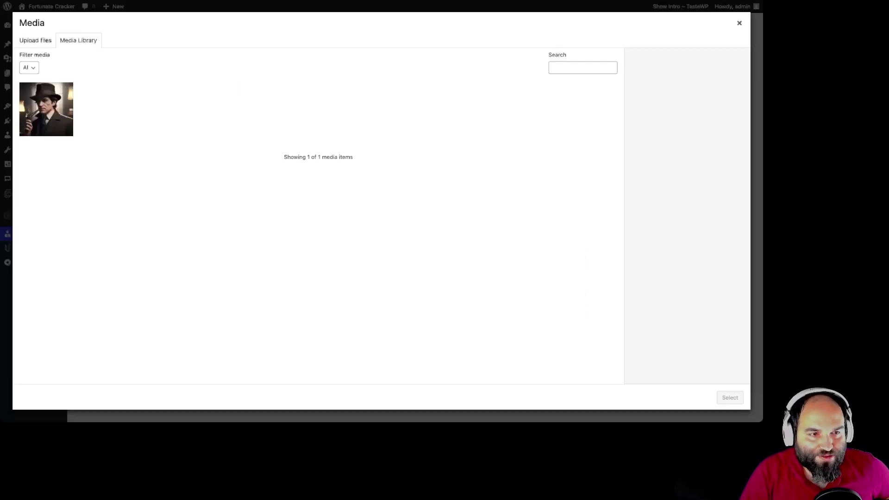
pyautogui.click(35, 41)
pyautogui.click(381, 194)
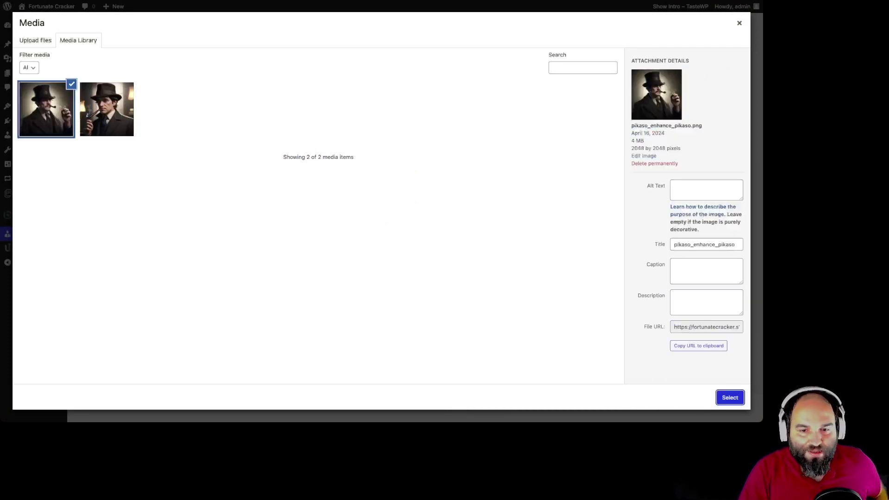
pyautogui.click(729, 398)
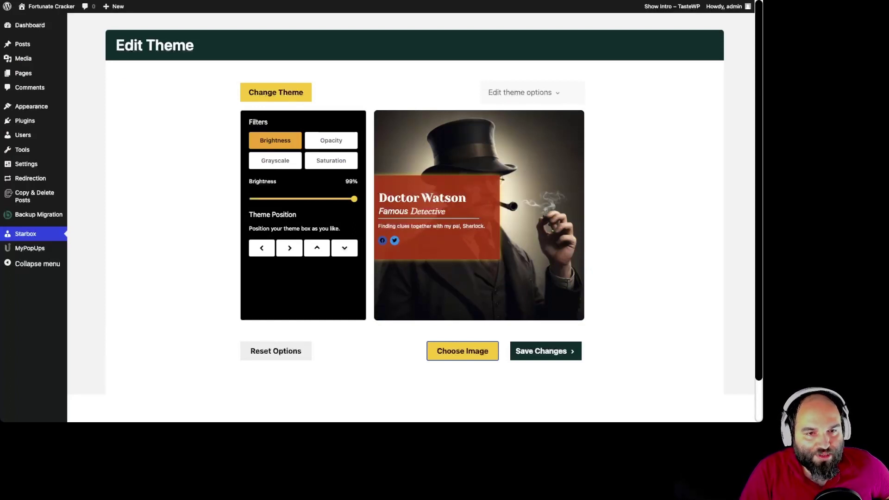
# - Move the author box lower and to the right on the photo, then save the theme
pyautogui.click(344, 247)
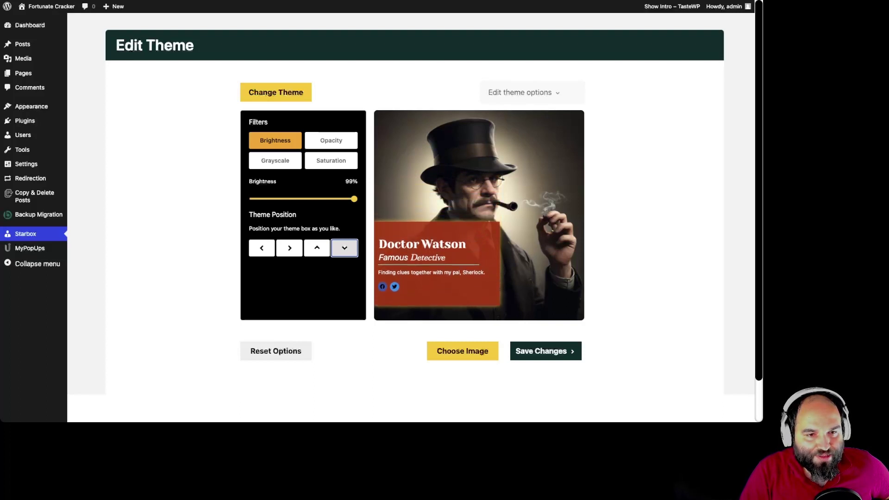
pyautogui.click(289, 248)
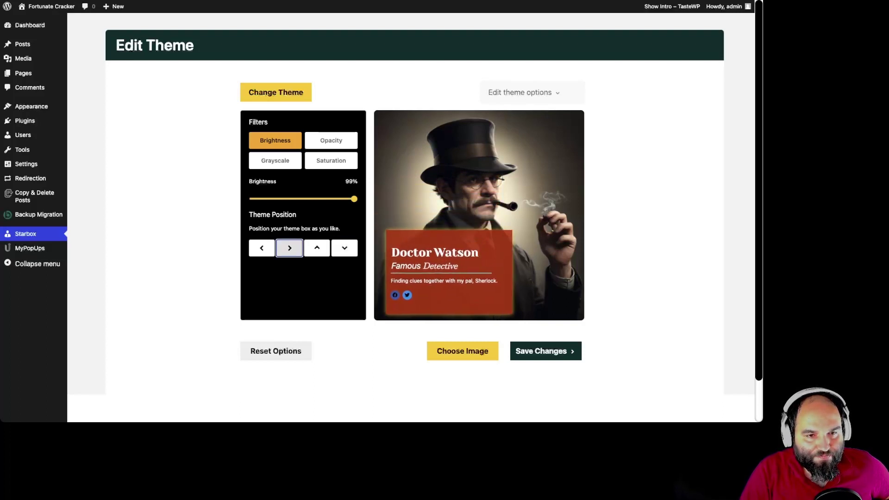
pyautogui.click(262, 247)
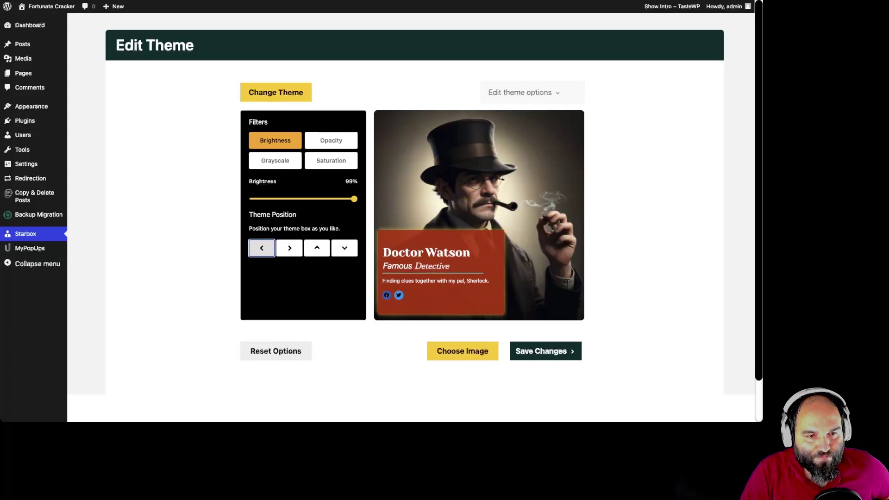
pyautogui.click(289, 248)
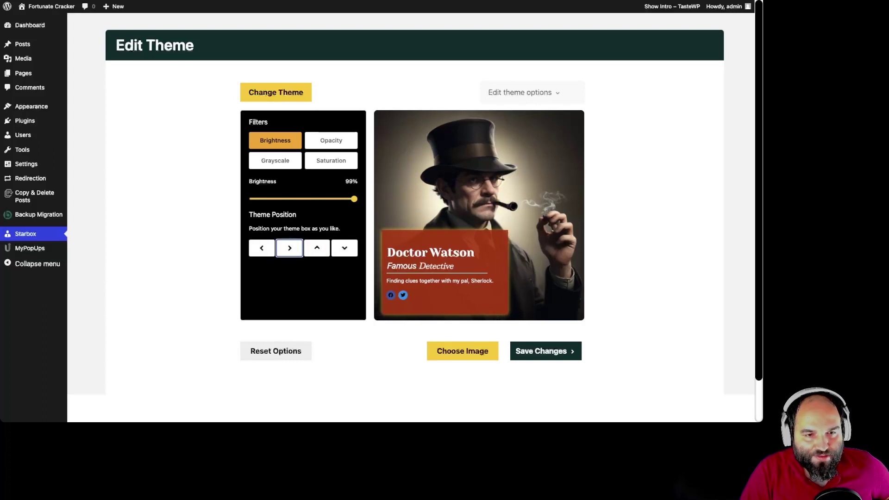
pyautogui.click(545, 351)
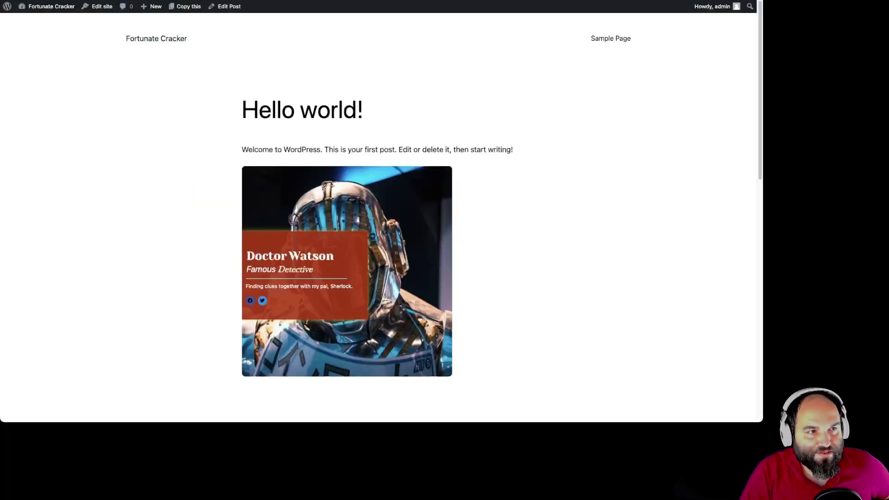
# - Reload the Hello world! post to check the new detective-photo background
pyautogui.press('super+r')
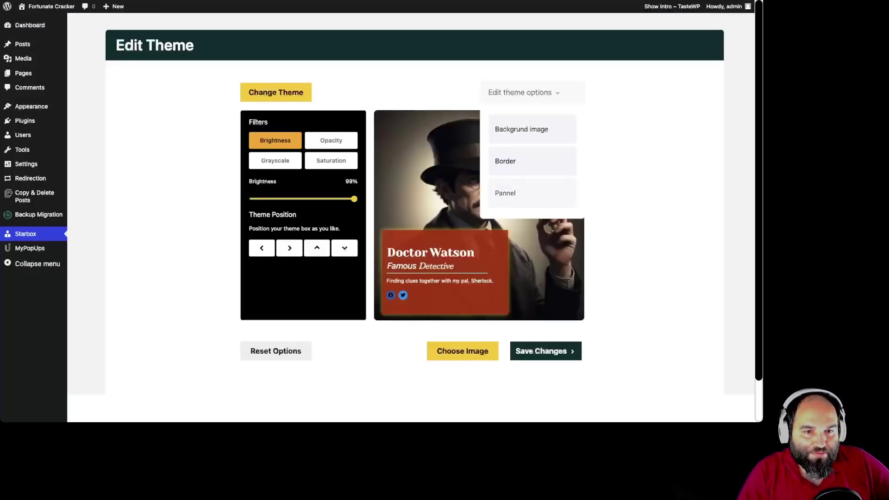
# - Try yellow and brown panel swatches, then set the panel to dark navy
pyautogui.click(505, 193)
pyautogui.click(323, 258)
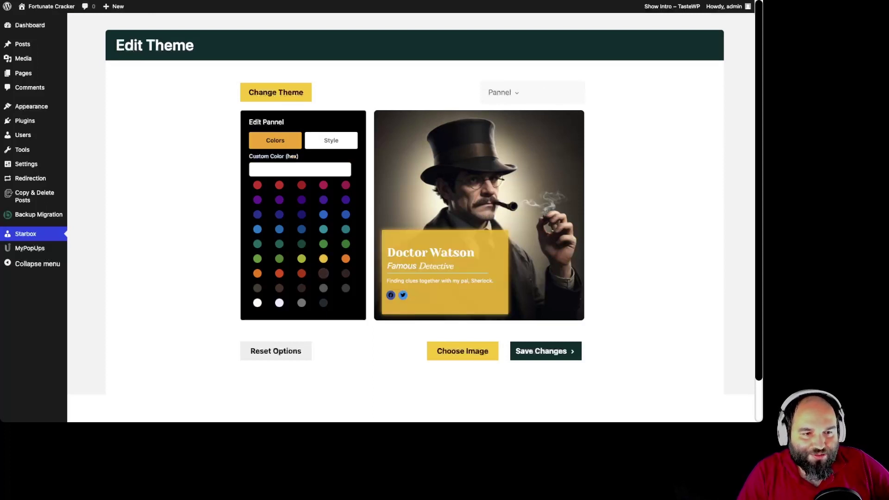
pyautogui.click(323, 273)
pyautogui.click(323, 303)
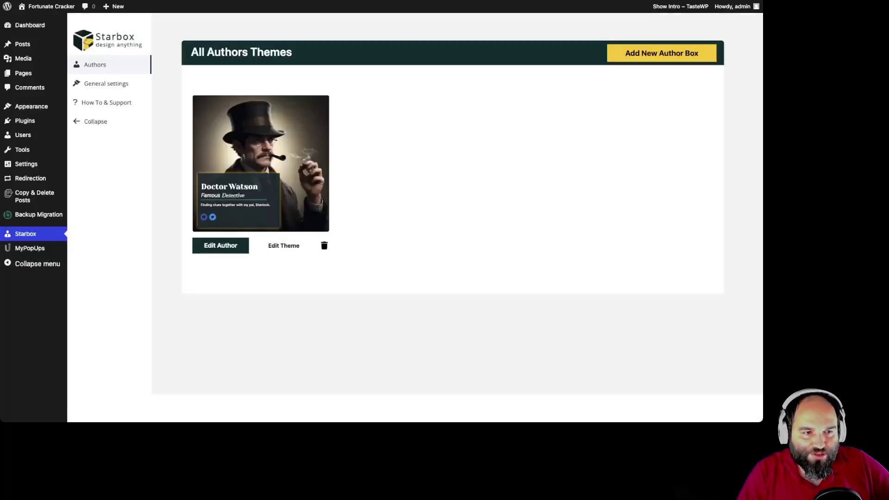
# - Reload the Hello world! post to check the dark panel, then return to the author details
pyautogui.hotkey('ctrl', 'Tab')
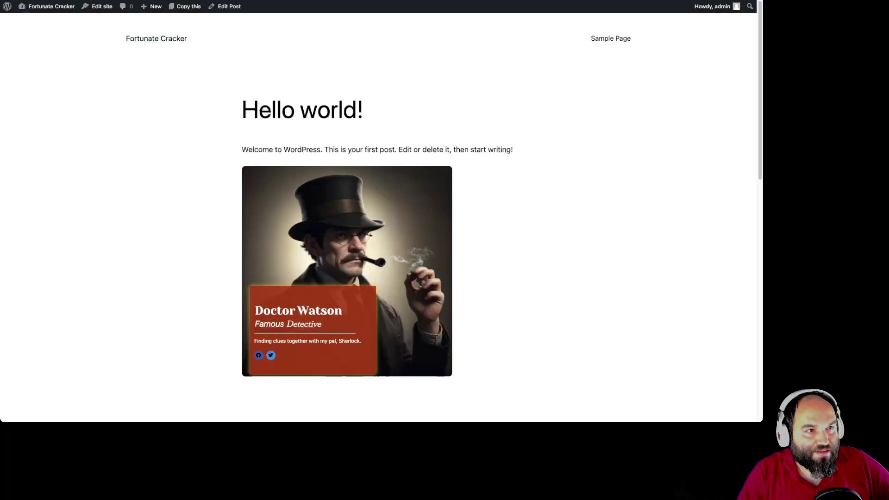
pyautogui.hotkey('ctrl', 'r')
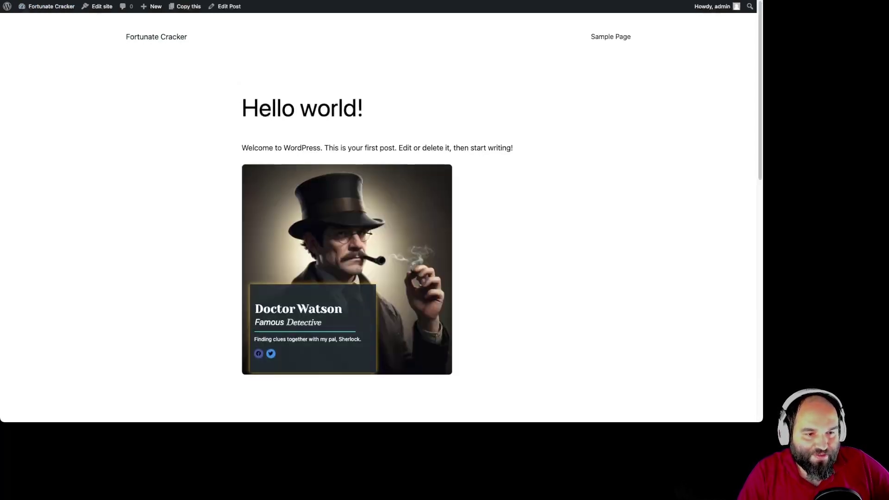
pyautogui.hotkey('ctrl', 'shift', 'Tab')
# - Insert an <a href=" link before 'with' in the bio with the pasted Twitter profile URL
pyautogui.scroll(-5, 475, 218)
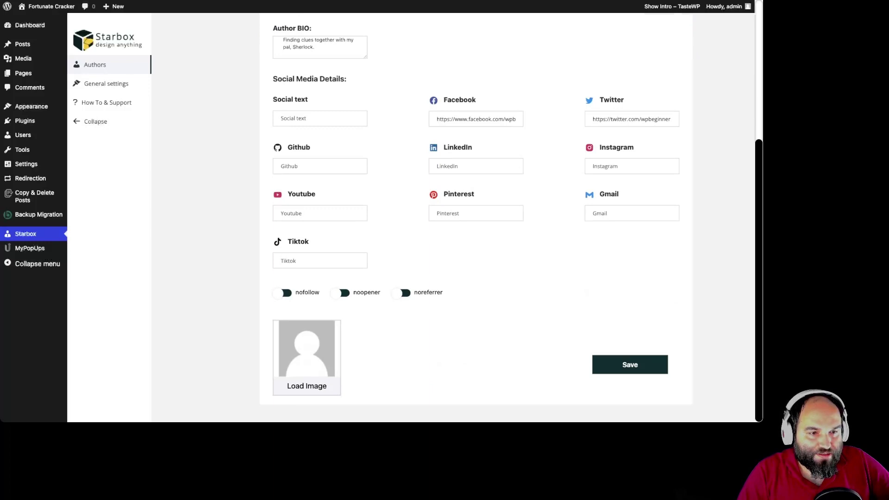
pyautogui.scroll(2, 475, 217)
pyautogui.click(315, 123)
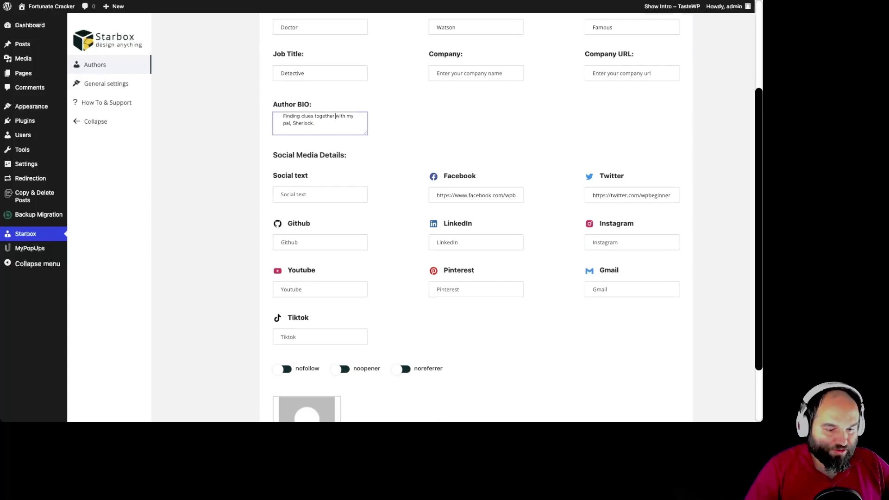
pyautogui.write('<a href')
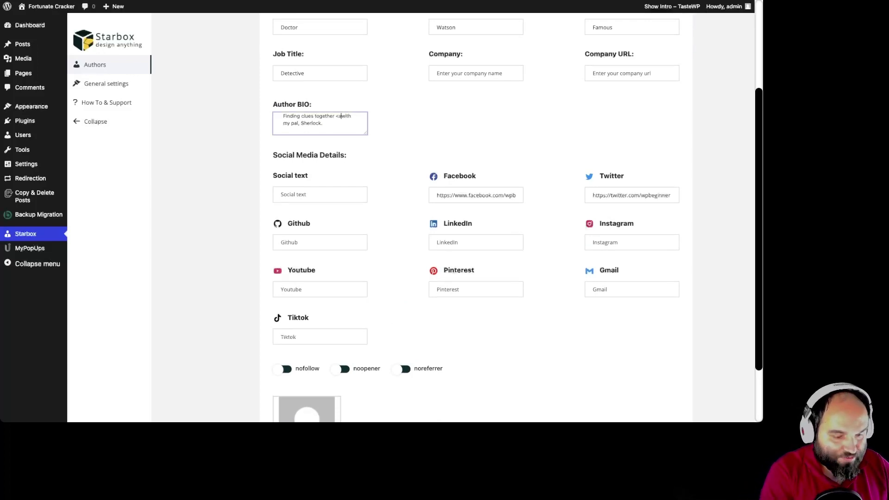
pyautogui.write('="')
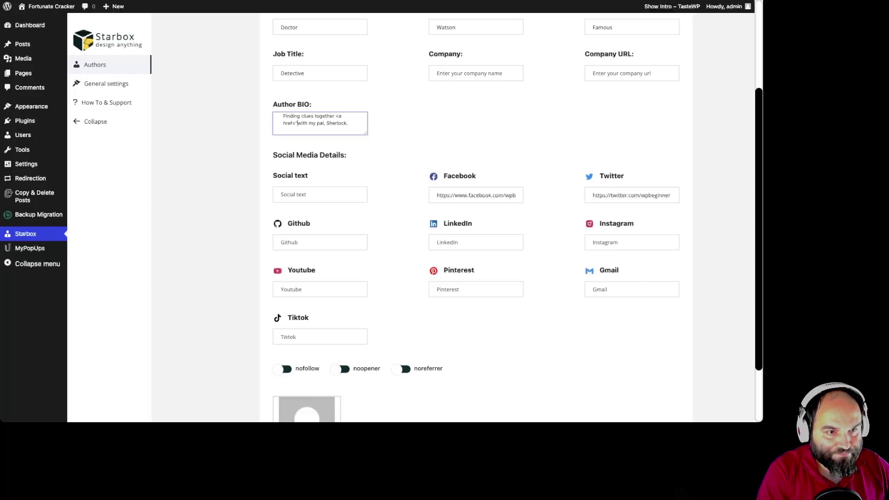
pyautogui.scroll(2, 475, 218)
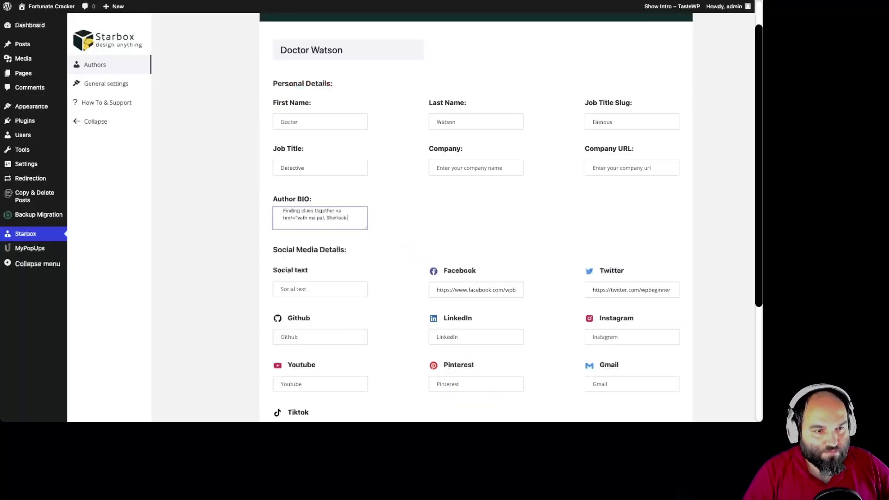
pyautogui.doubleClick(299, 218)
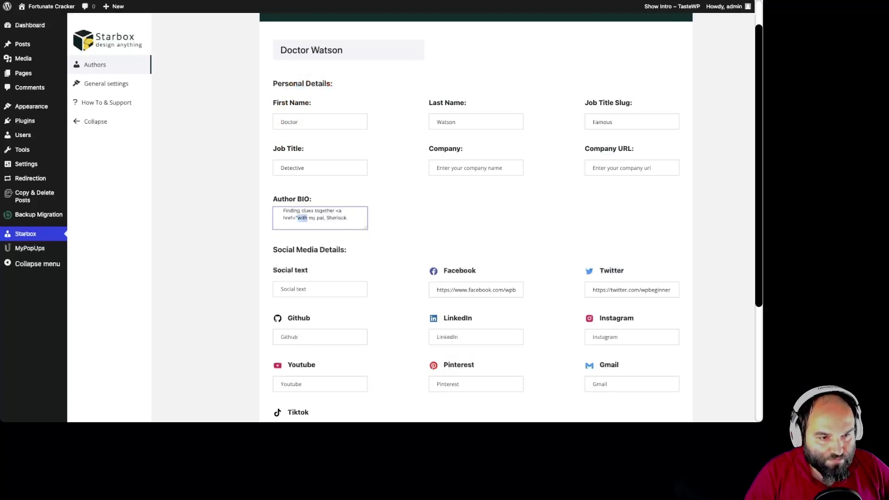
pyautogui.hotkey('ctrl', 'v')
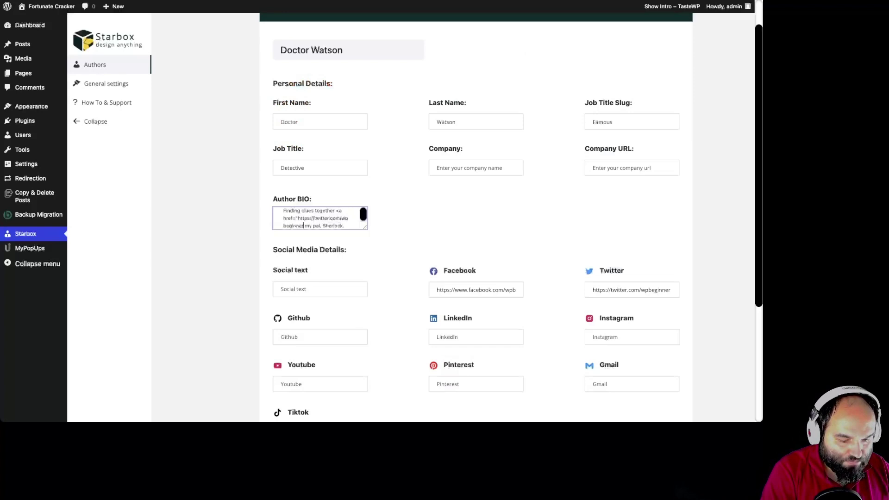
pyautogui.write('">')
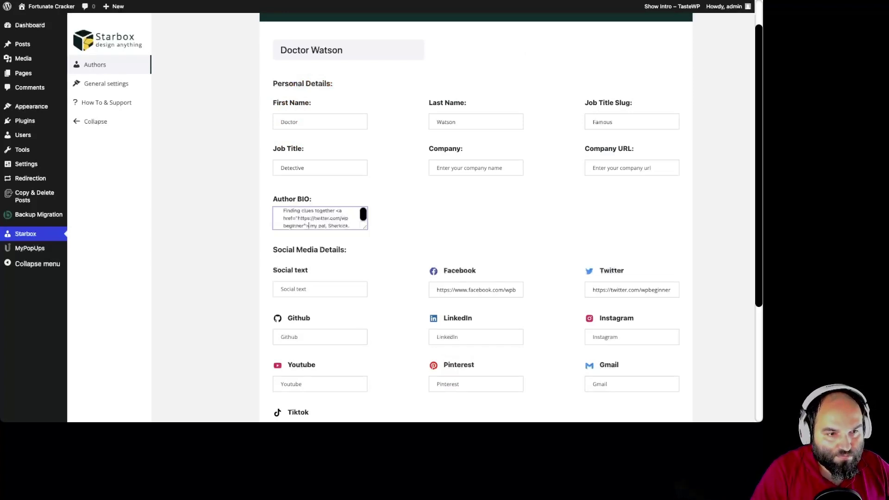
pyautogui.write(' wit')
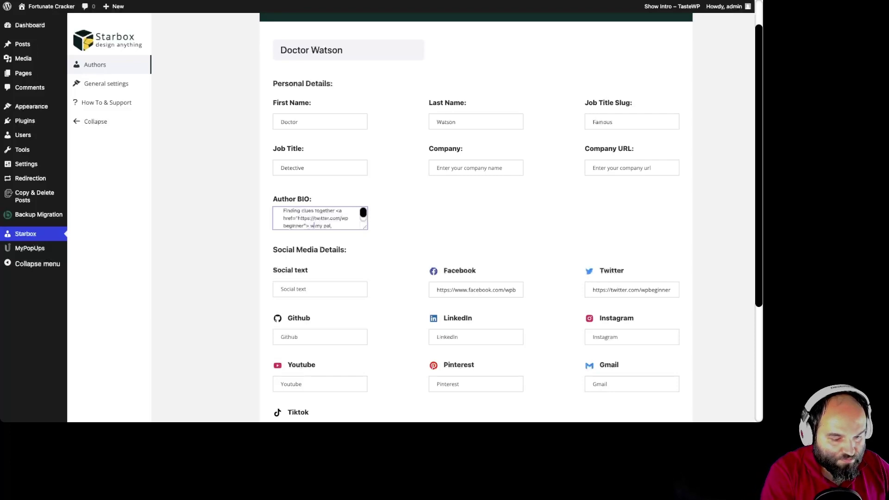
pyautogui.write('h')
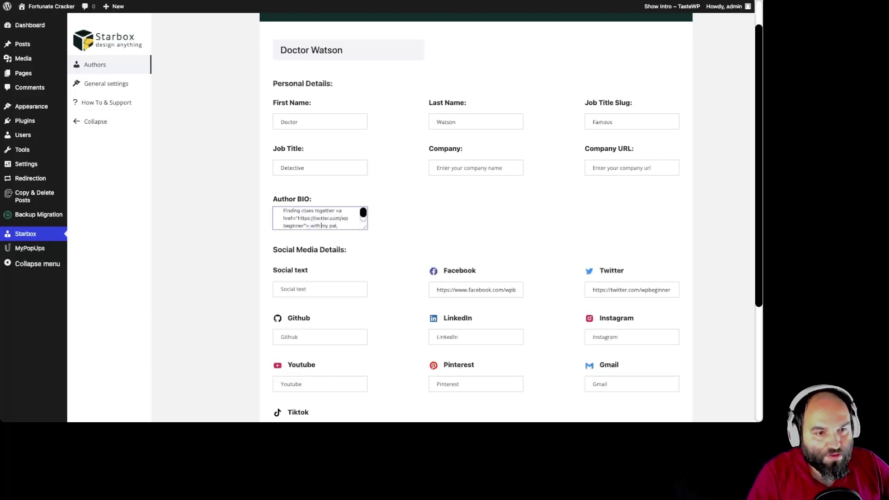
# - Close the link with </a>. after 'Sherlock' at the end of the bio
pyautogui.click(335, 226)
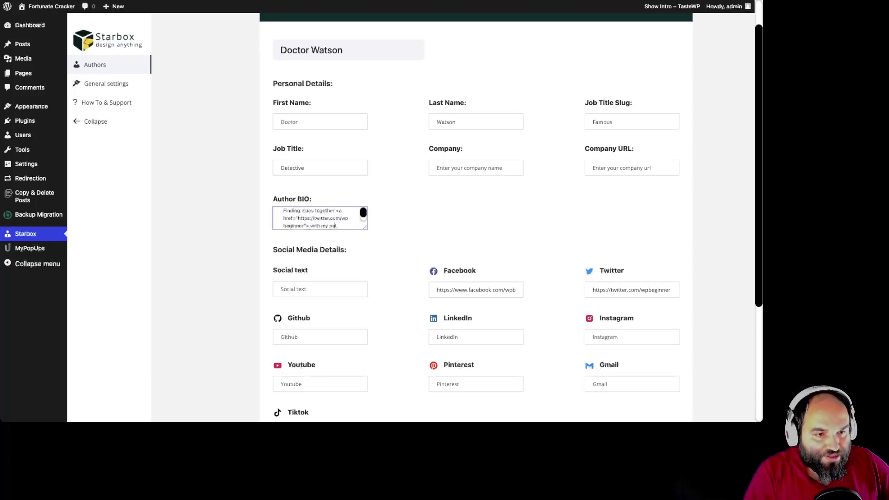
pyautogui.press('Down')
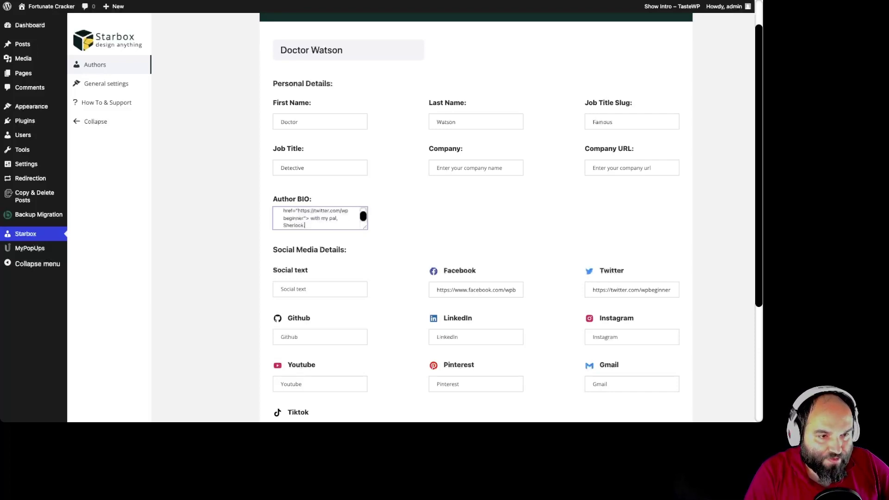
pyautogui.write('<')
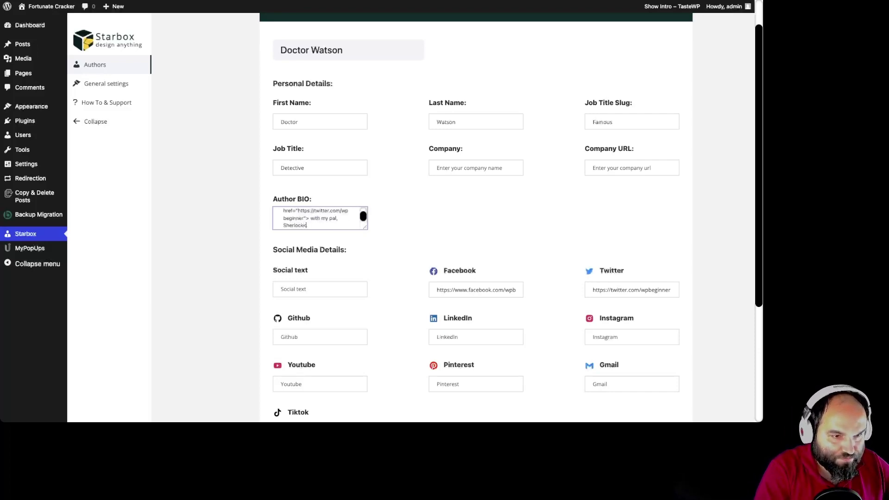
pyautogui.write('/a>')
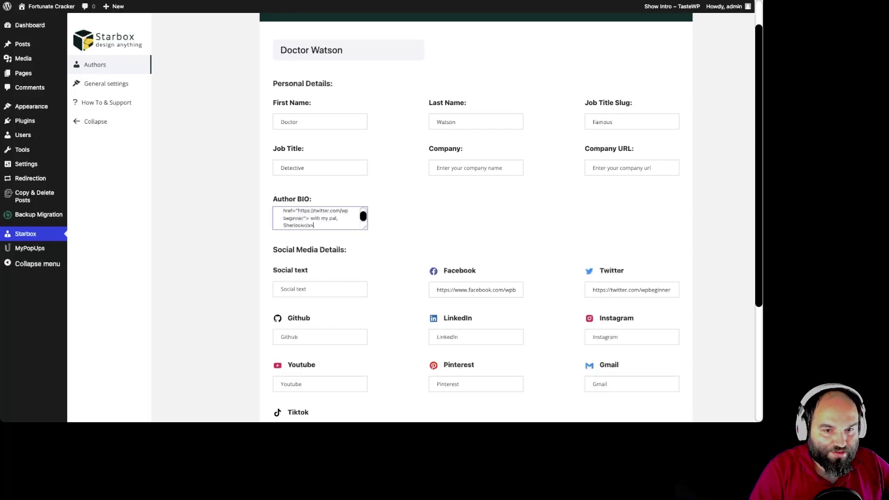
pyautogui.write('.')
pyautogui.scroll(-4, 476, 217)
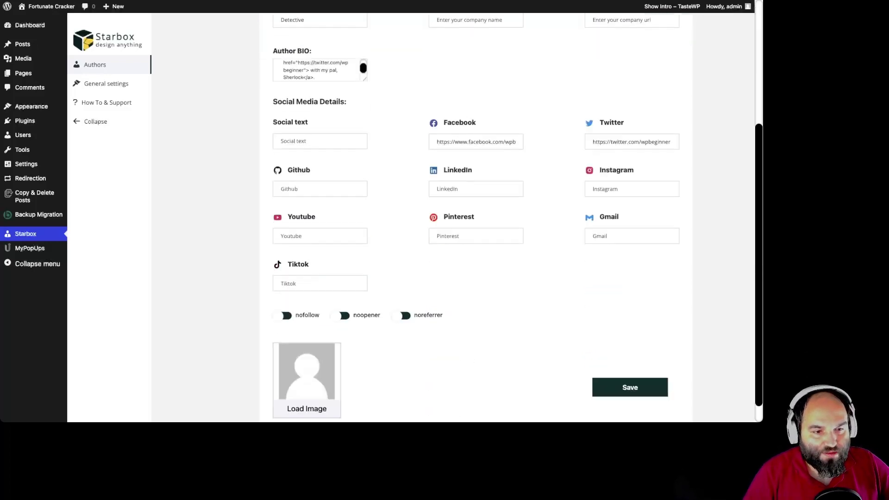
pyautogui.click(630, 364)
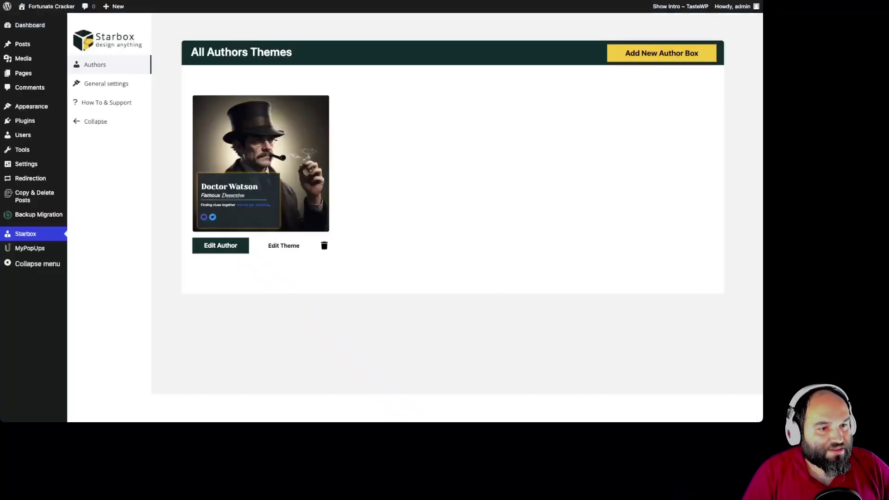
pyautogui.click(106, 83)
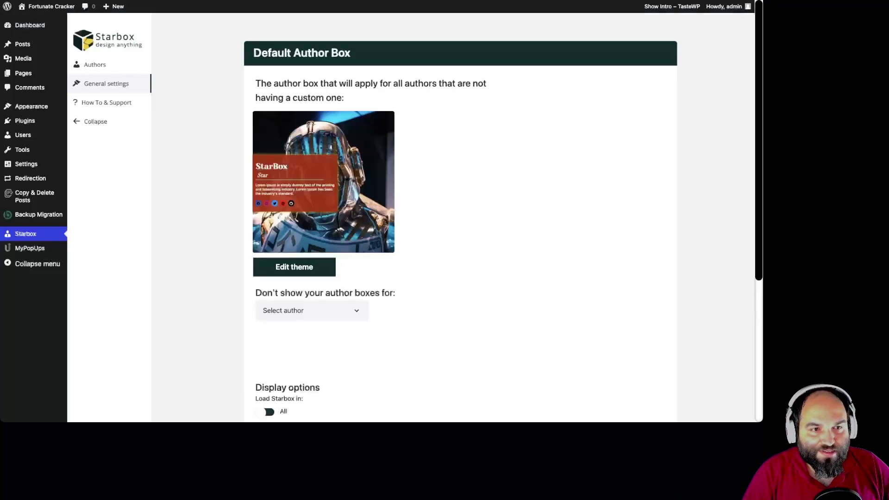
pyautogui.scroll(-2, 461, 232)
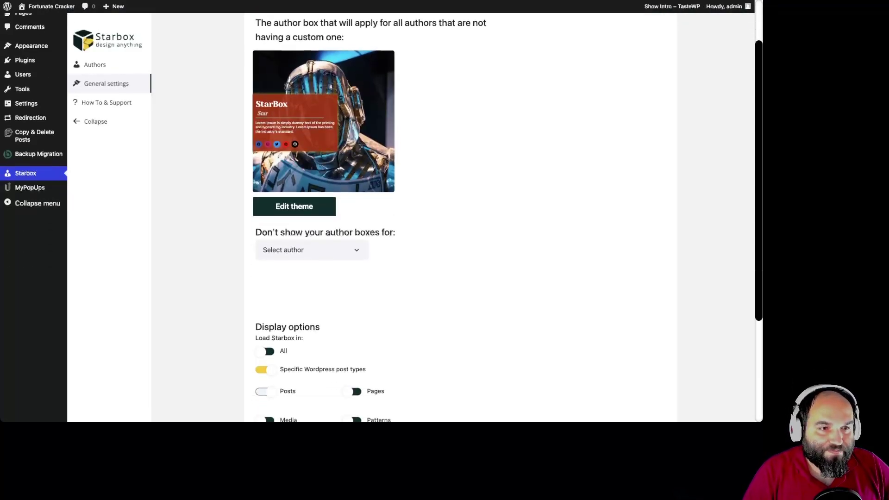
pyautogui.scroll(2, 461, 232)
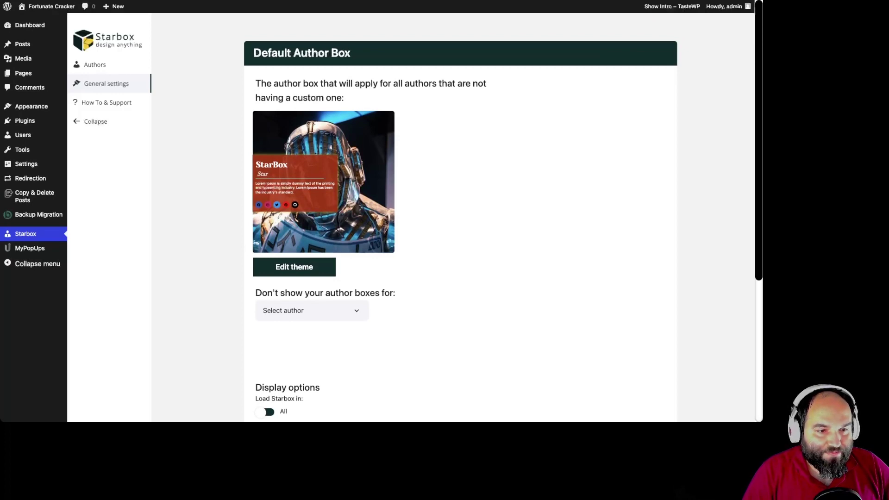
pyautogui.scroll(-5, 461, 231)
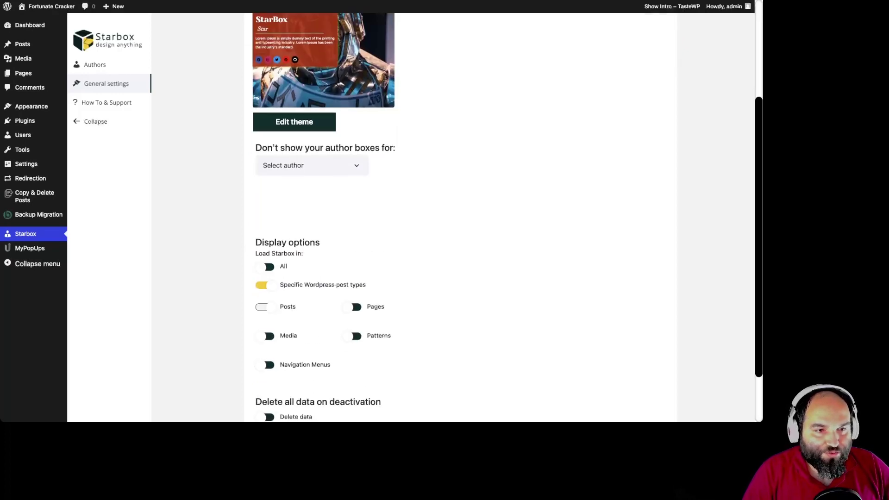
pyautogui.click(312, 165)
pyautogui.click(312, 165)
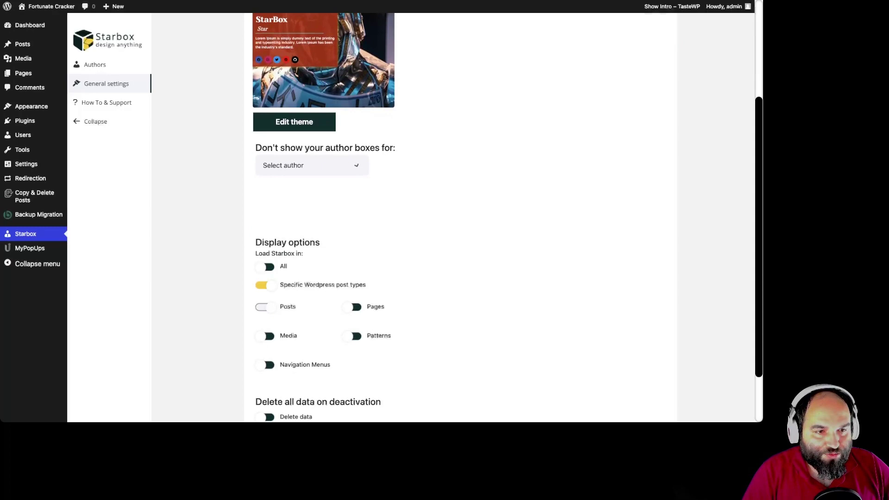
pyautogui.scroll(-3, 461, 232)
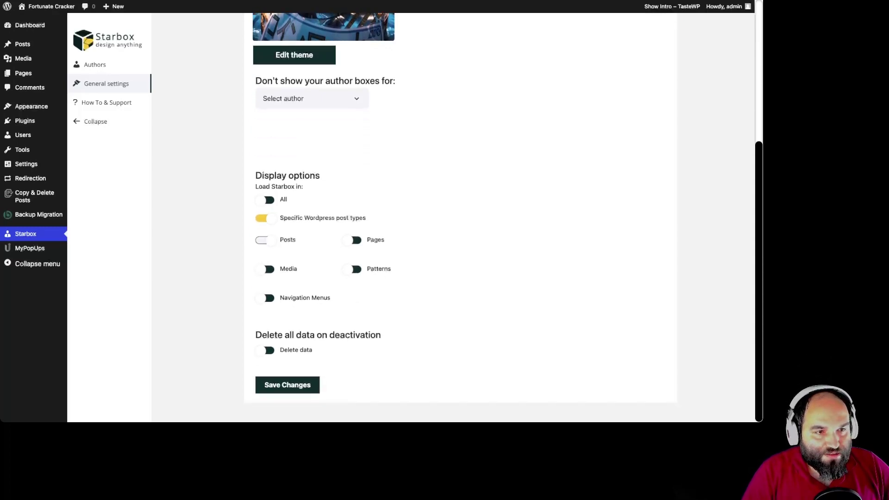
pyautogui.scroll(6, 460, 231)
pyautogui.click(311, 276)
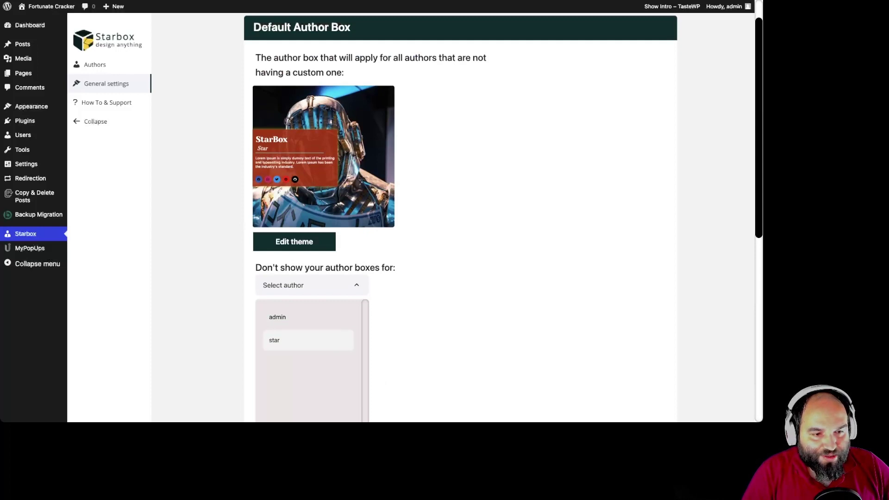
pyautogui.press('Escape')
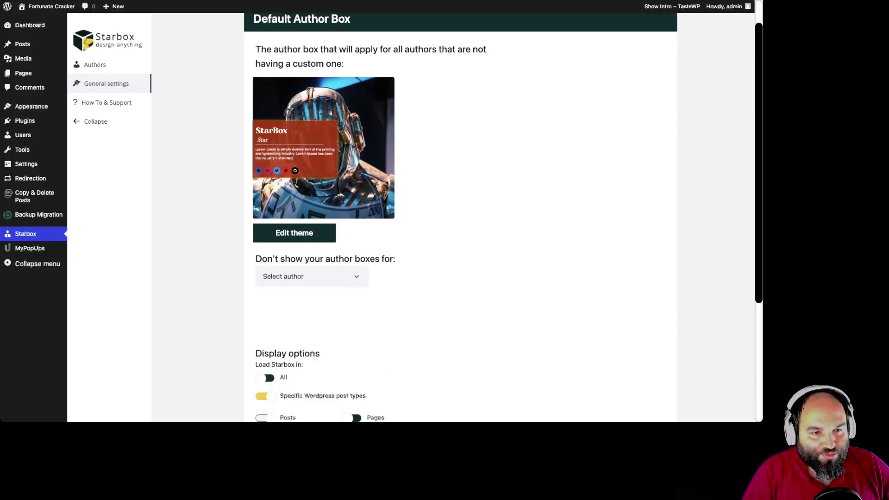
pyautogui.scroll(2, 460, 217)
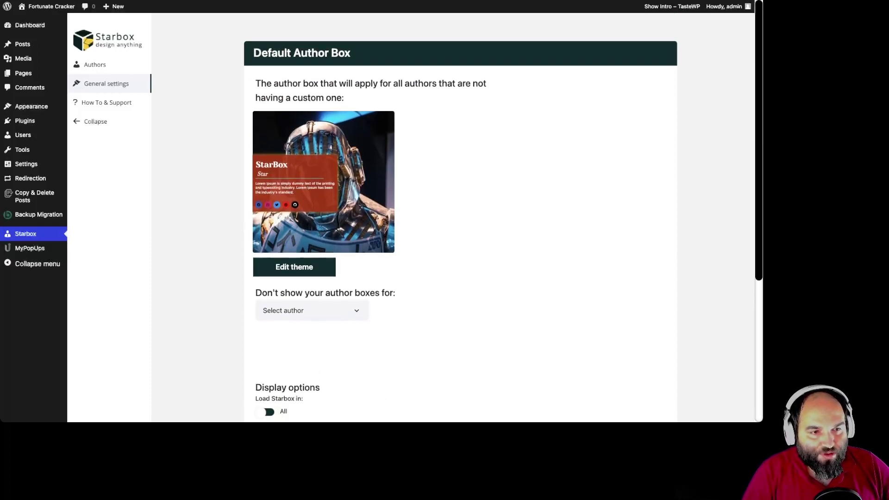
pyautogui.scroll(-5, 296, 54)
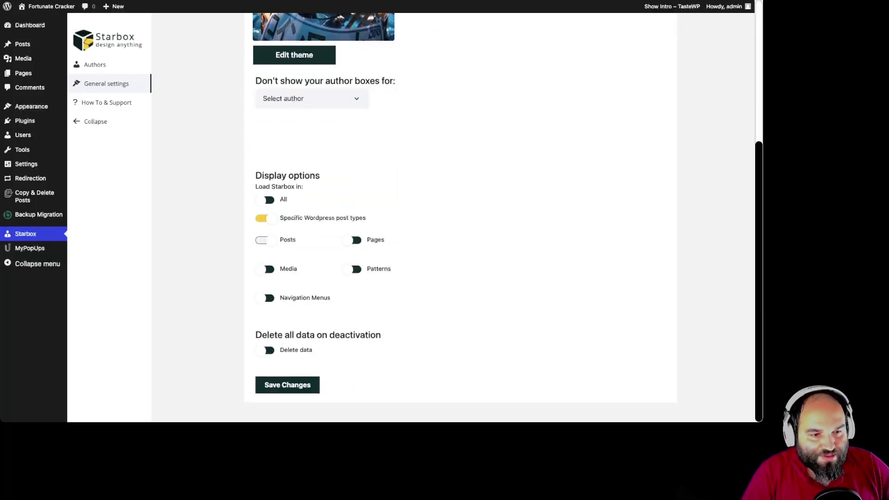
pyautogui.moveTo(267, 335); pyautogui.dragTo(381, 335)
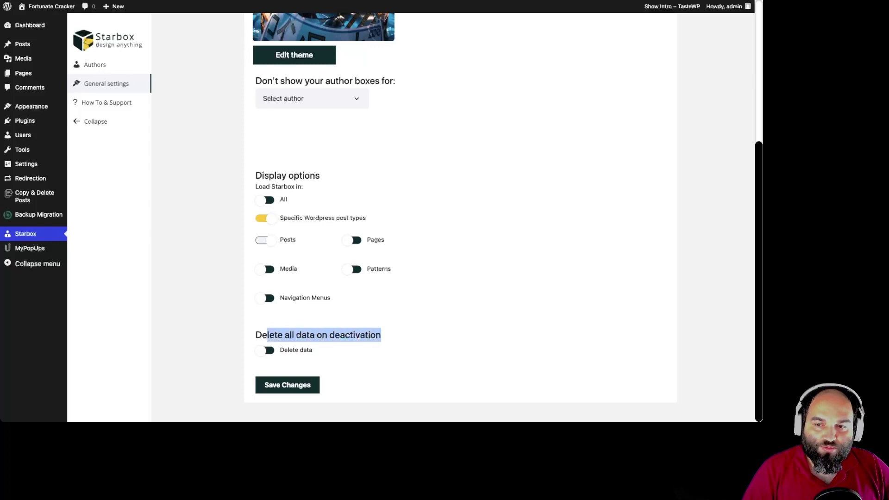
pyautogui.click(381, 335)
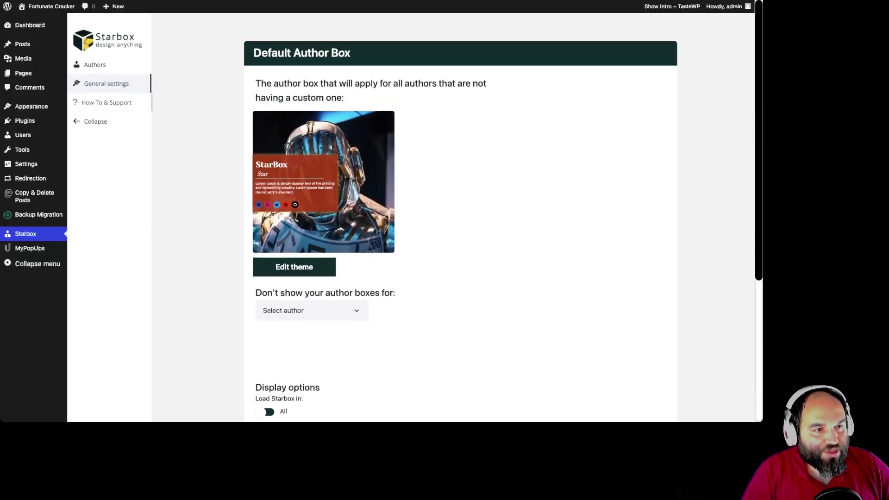
pyautogui.tripleClick(121, 102)
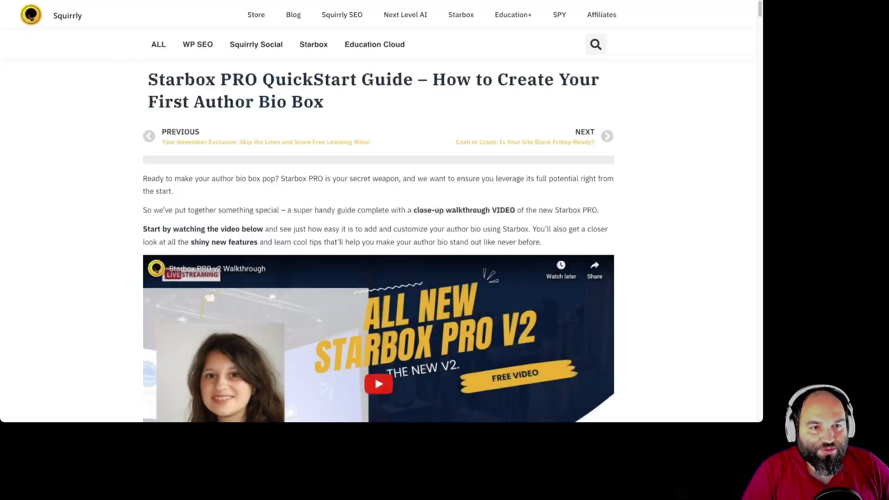
# - Scroll through the Starbox PRO QuickStart Guide's theme sections
pyautogui.scroll(-15, 374, 376)
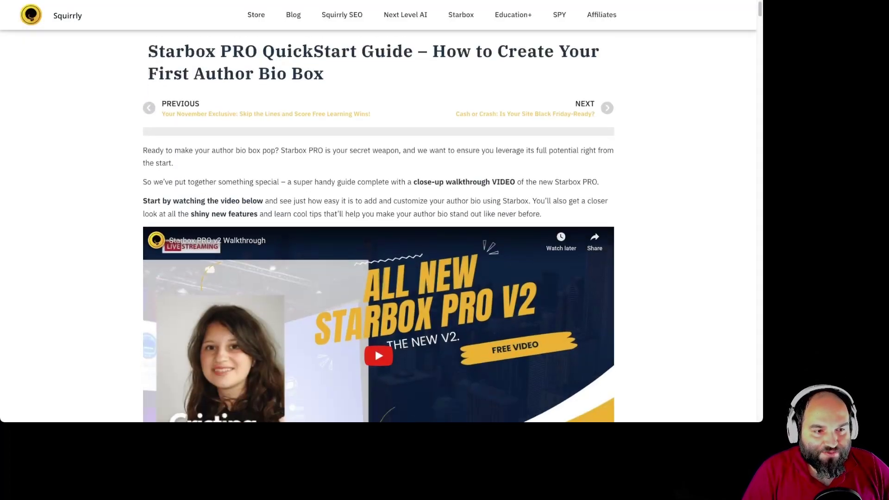
pyautogui.scroll(-20, 378, 227)
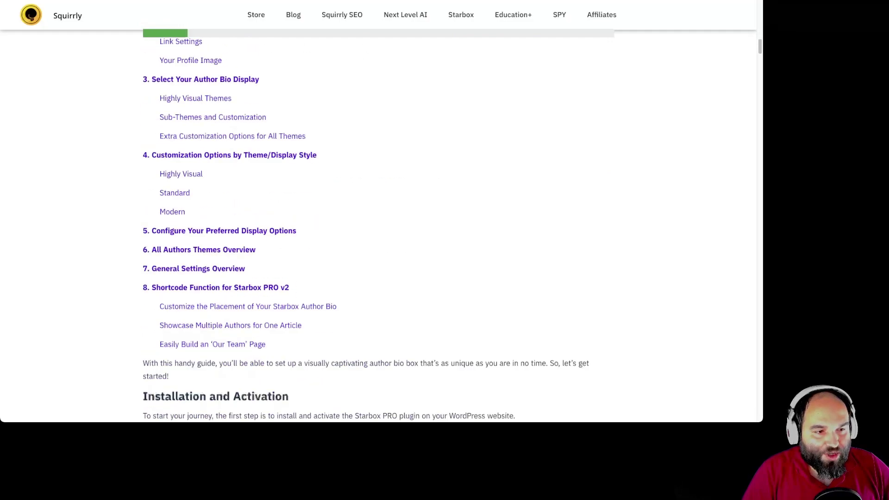
pyautogui.scroll(-20, 378, 227)
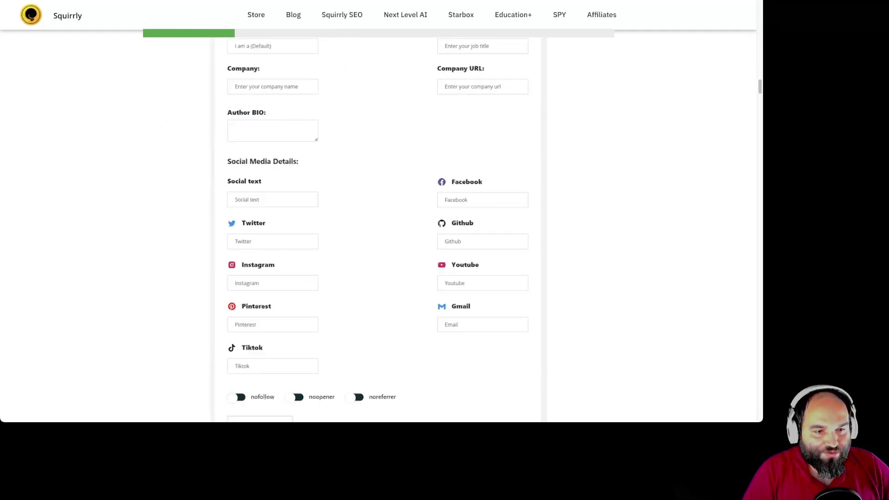
pyautogui.scroll(-20, 377, 227)
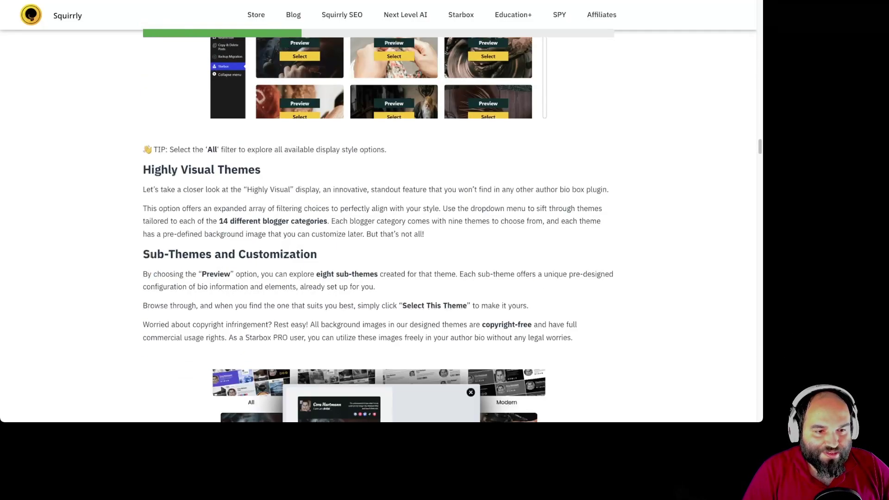
pyautogui.scroll(-3, 377, 227)
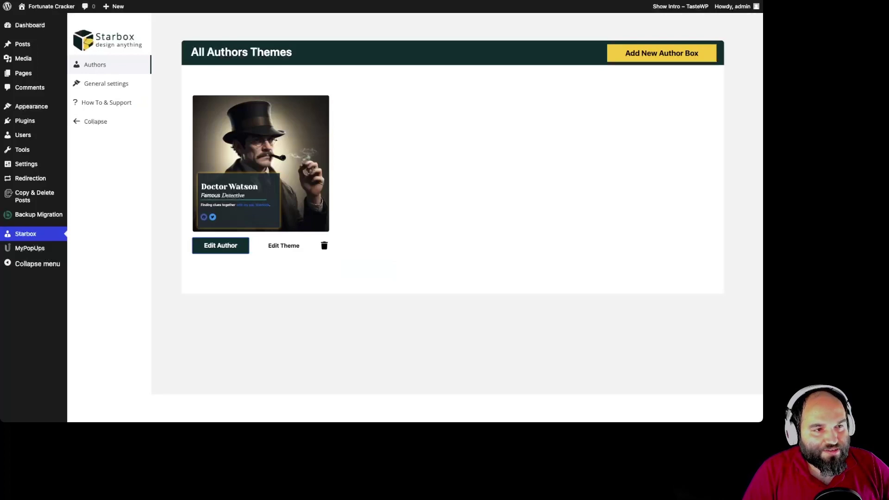
# - Open Change Theme for Doctor Watson's box and filter the gallery by Holiday and Interior Design types
pyautogui.click(284, 245)
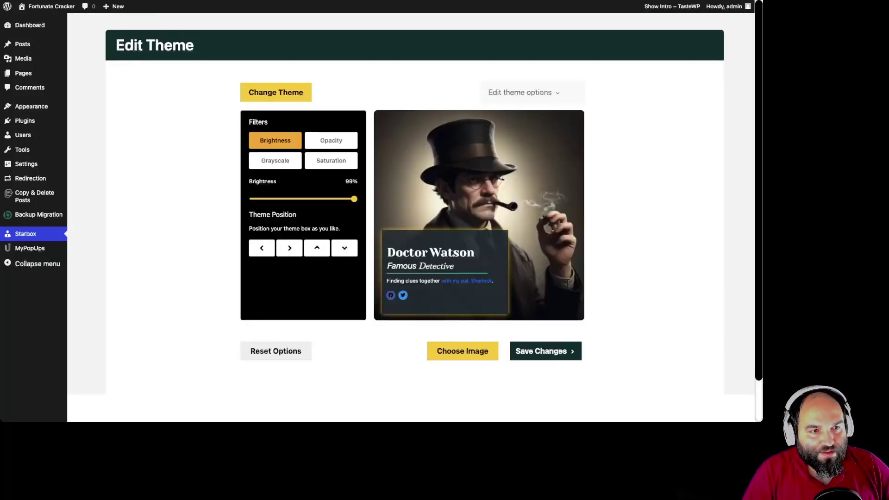
pyautogui.click(276, 92)
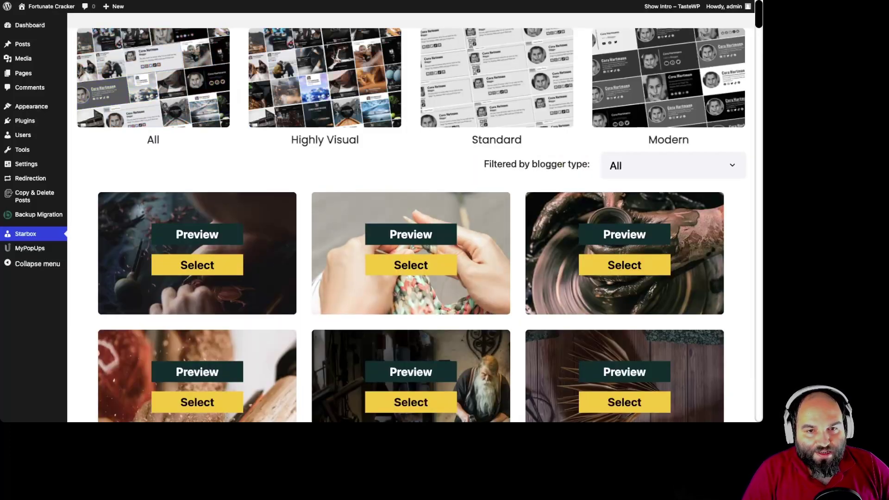
pyautogui.click(672, 166)
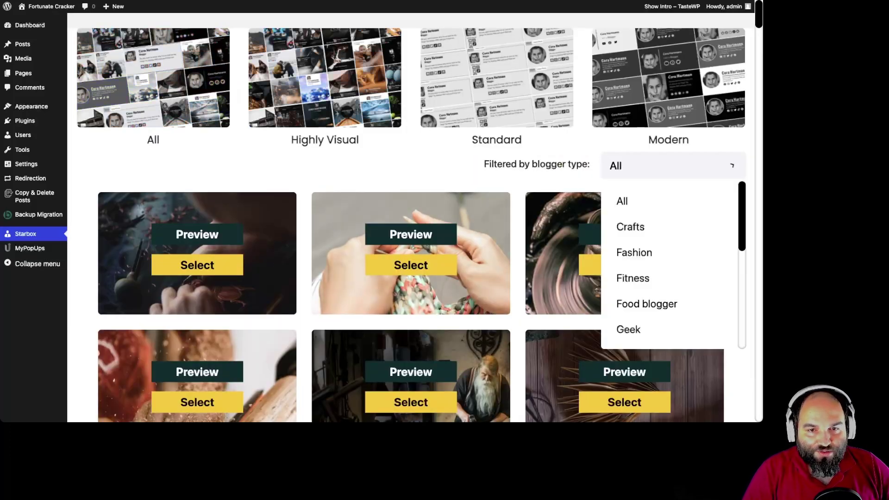
pyautogui.scroll(-3, 669, 273)
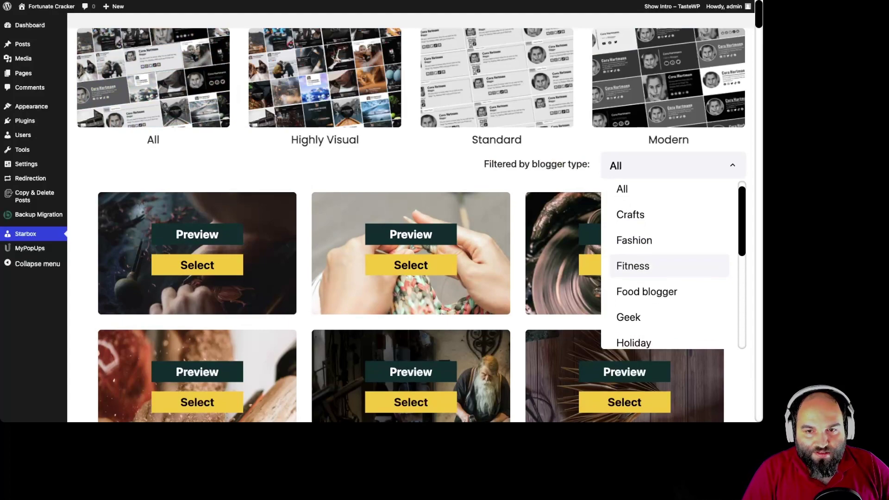
pyautogui.click(633, 267)
pyautogui.click(673, 165)
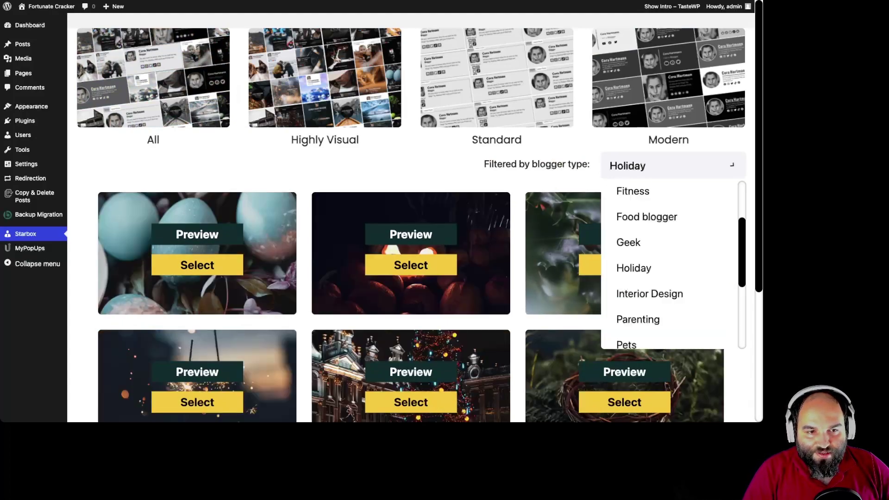
pyautogui.click(649, 293)
pyautogui.scroll(-4, 430, 217)
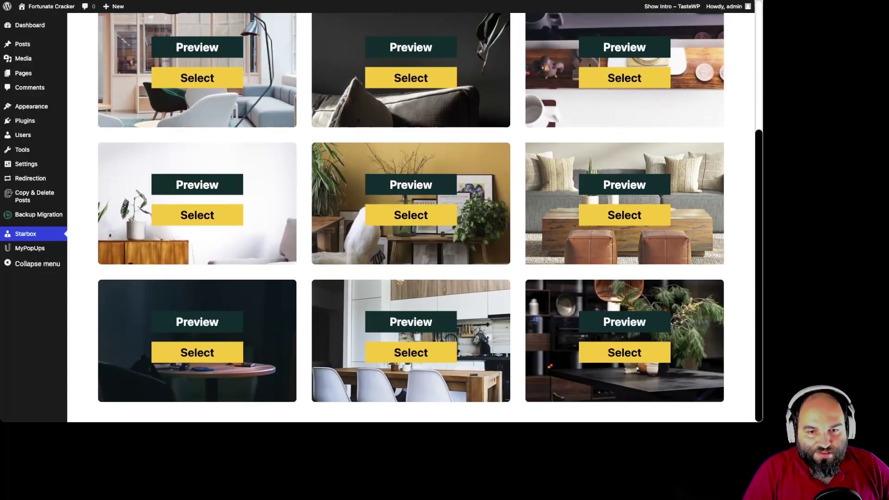
pyautogui.scroll(4, 430, 217)
pyautogui.click(673, 165)
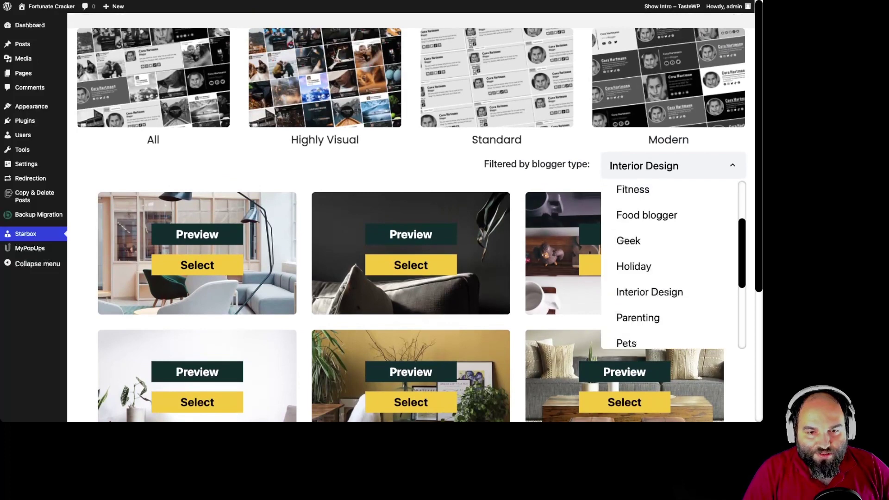
pyautogui.scroll(-1, 671, 264)
pyautogui.press('Return')
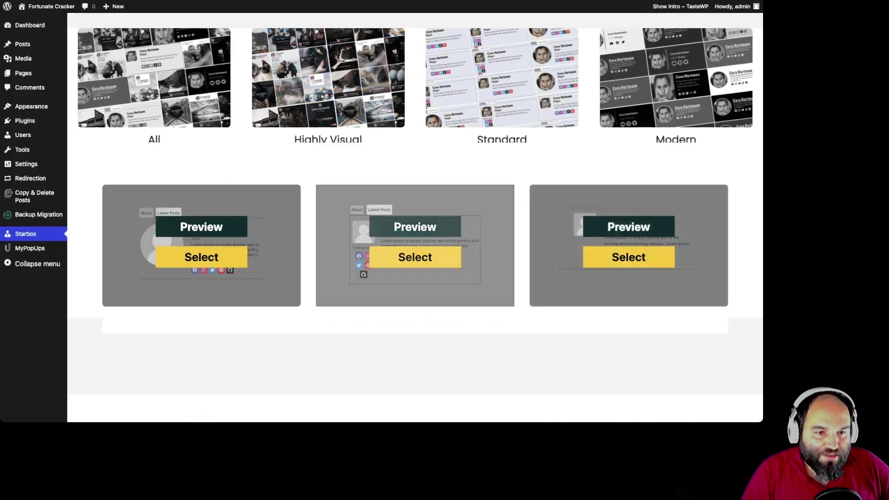
# - Preview and apply the tabbed About/Latest Posts theme, then give the border a light orange colour
pyautogui.click(375, 228)
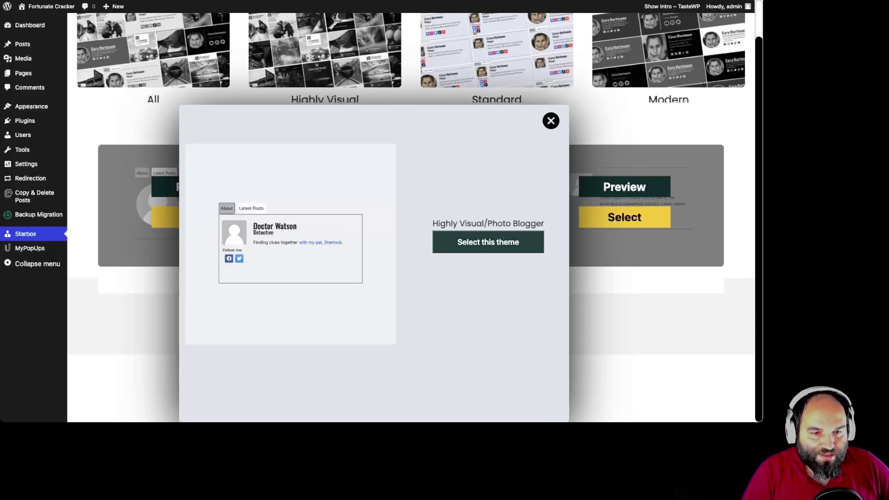
pyautogui.click(488, 242)
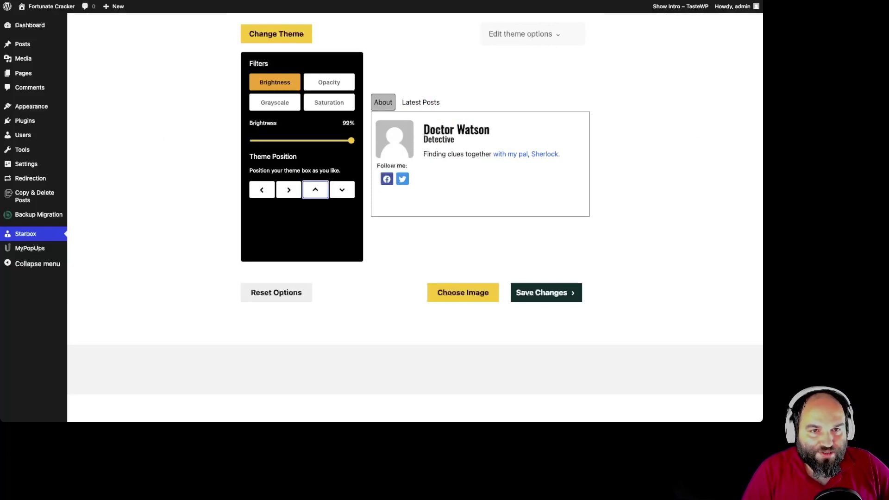
pyautogui.click(521, 34)
pyautogui.click(506, 102)
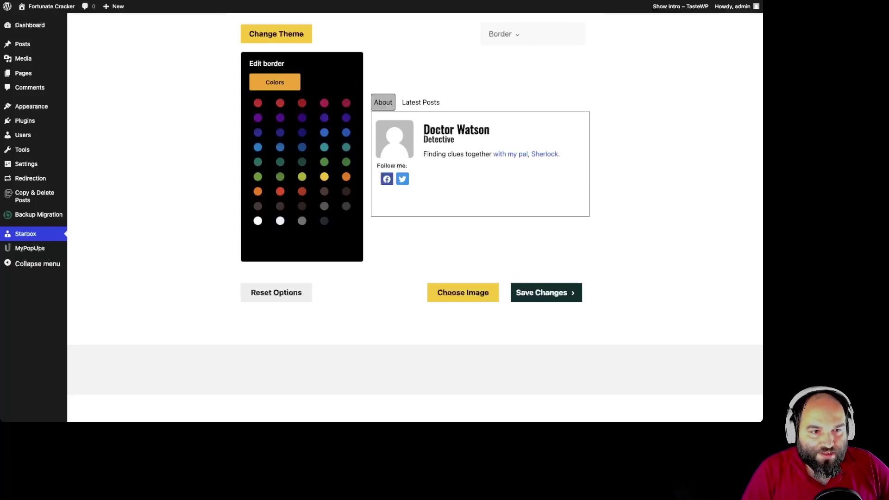
pyautogui.click(324, 177)
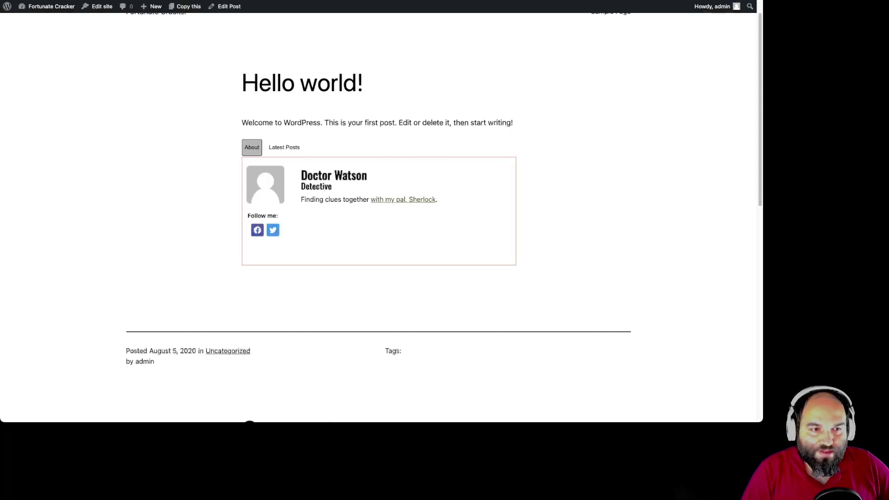
pyautogui.click(284, 147)
pyautogui.click(252, 147)
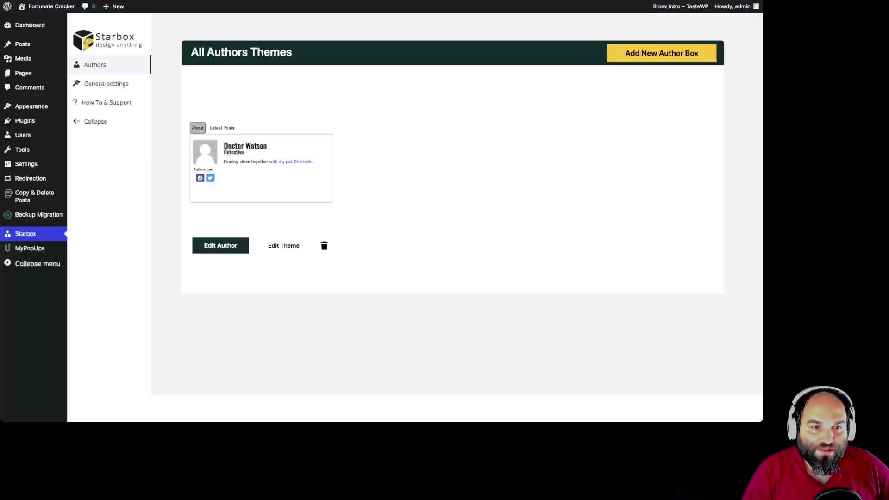
# - Set Doctor Watson's author photo to the second Watson portrait from the Media Library and save
pyautogui.click(220, 245)
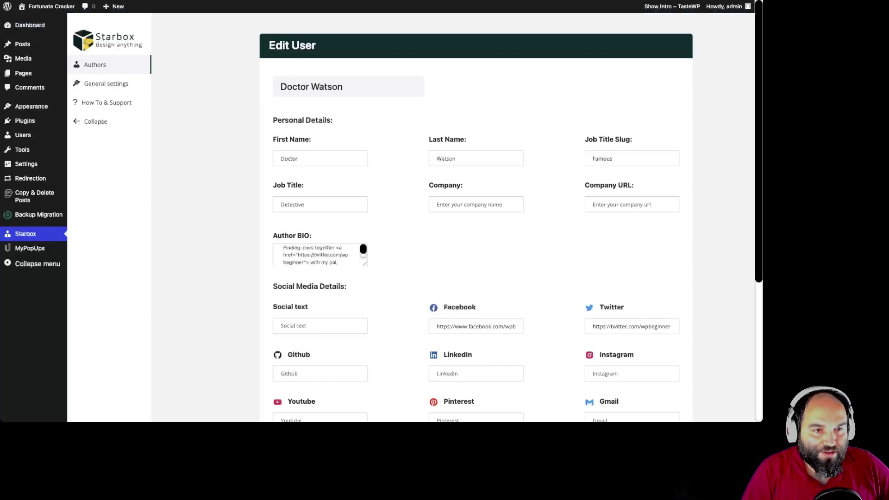
pyautogui.scroll(-5, 476, 217)
pyautogui.click(306, 385)
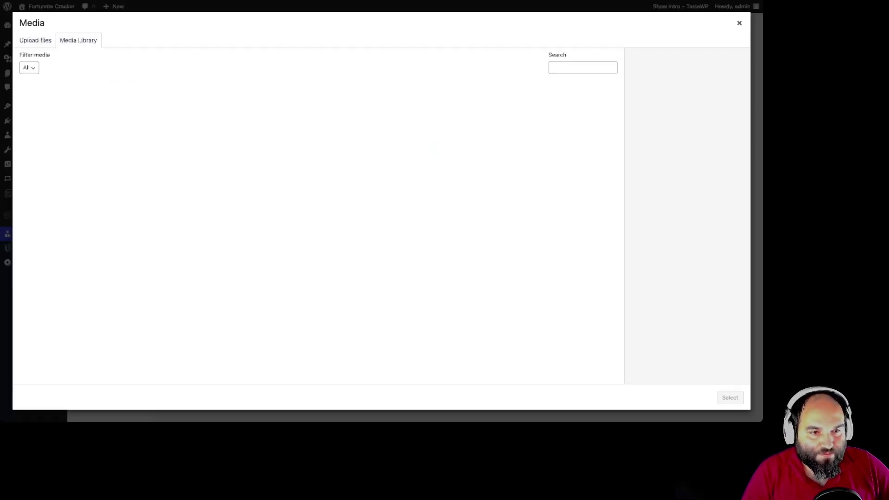
pyautogui.click(106, 109)
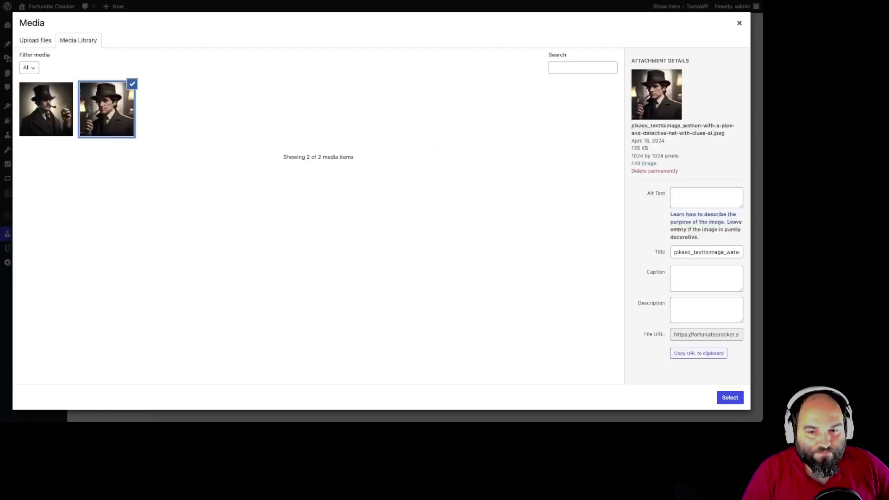
pyautogui.click(729, 397)
pyautogui.click(629, 364)
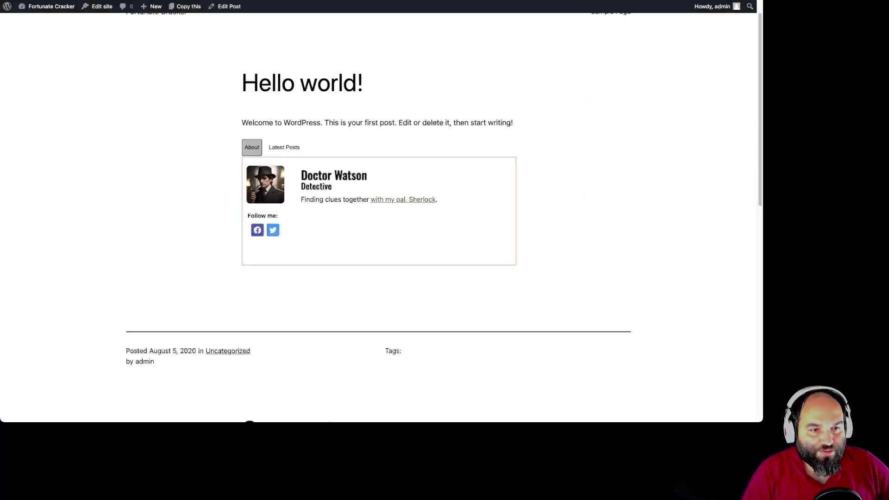
pyautogui.scroll(2, 379, 208)
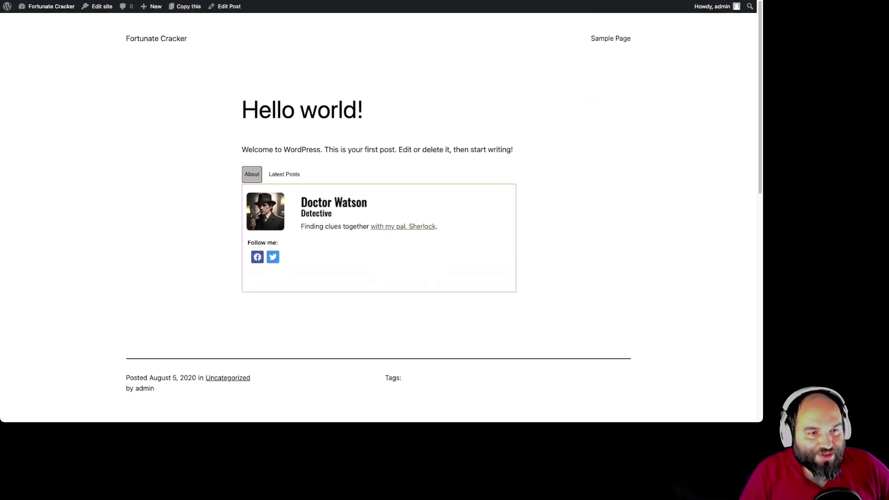
pyautogui.click(284, 174)
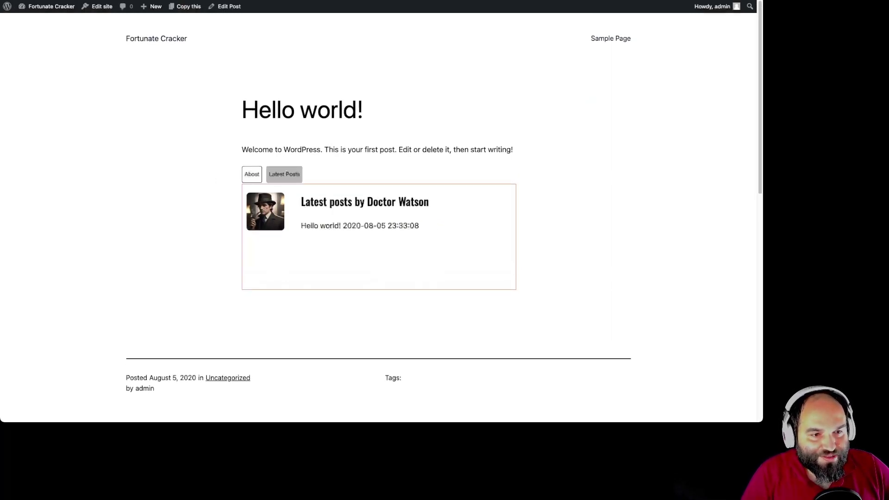
pyautogui.click(252, 174)
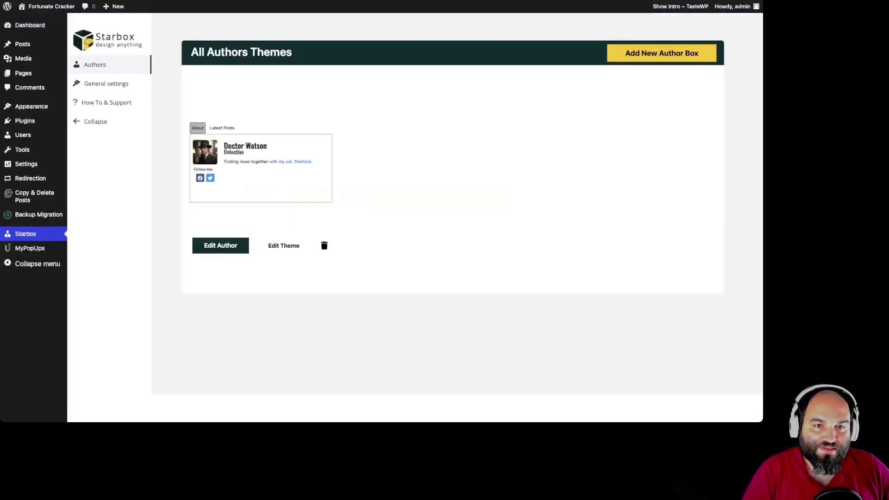
# - Open Doctor Watson's Starbox theme editor and browse the theme gallery for the purple card theme
pyautogui.click(284, 245)
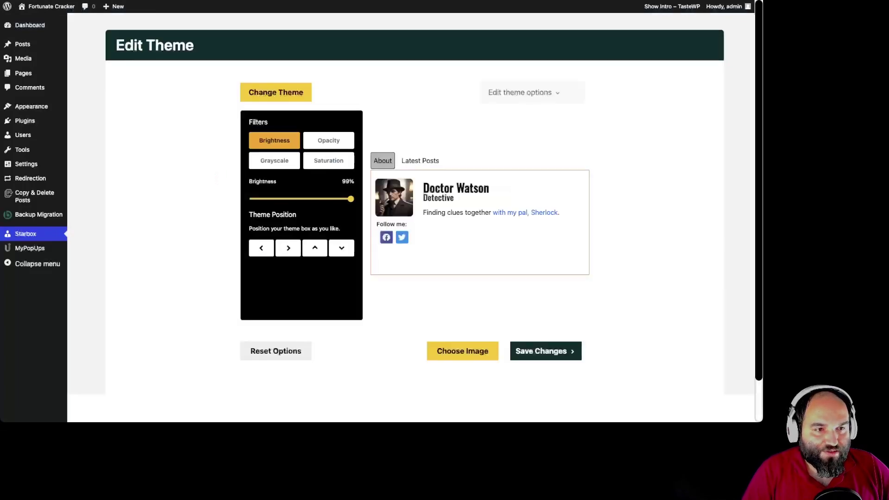
pyautogui.click(275, 92)
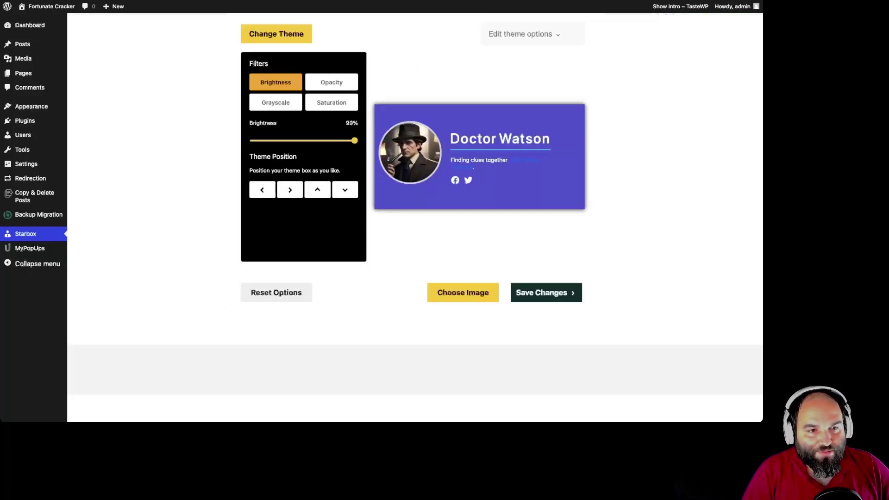
# - Try the saturation, opacity and grayscale filters, then return to brightness
pyautogui.click(331, 102)
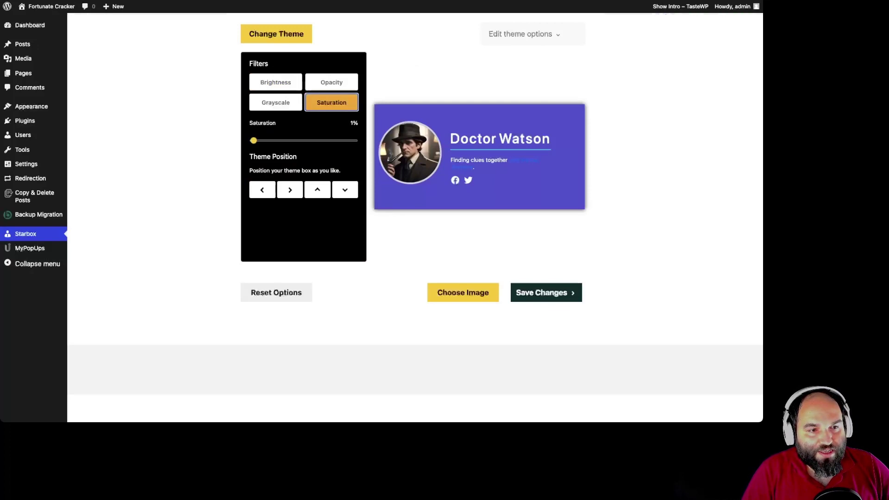
pyautogui.click(331, 82)
pyautogui.click(276, 103)
pyautogui.click(317, 189)
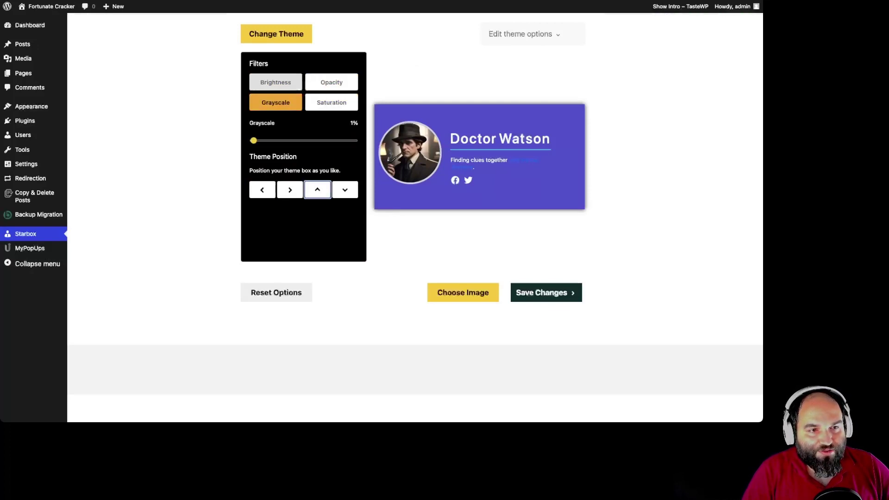
pyautogui.click(275, 82)
# - Try yellow and red-orange border colours for the author box
pyautogui.click(523, 33)
pyautogui.click(502, 102)
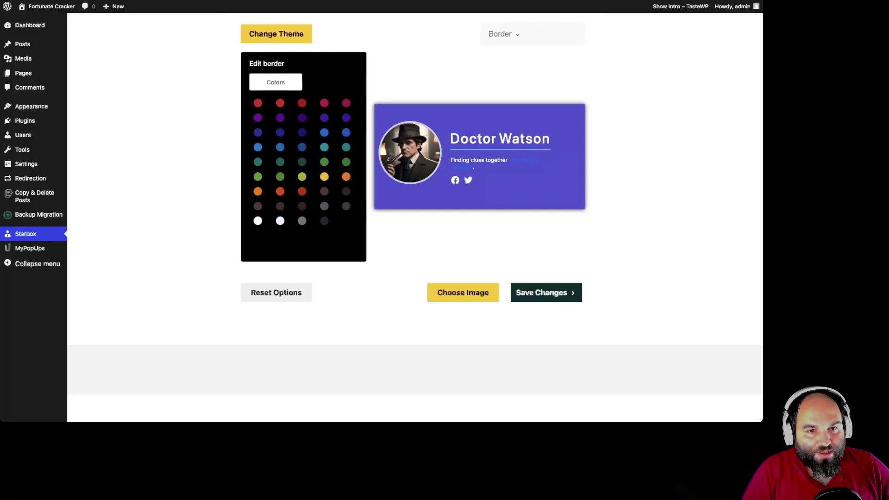
pyautogui.click(324, 177)
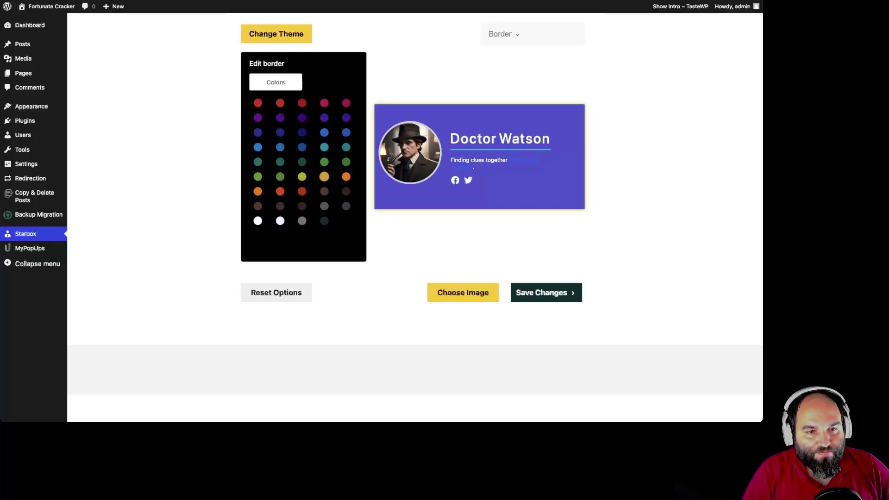
pyautogui.click(302, 191)
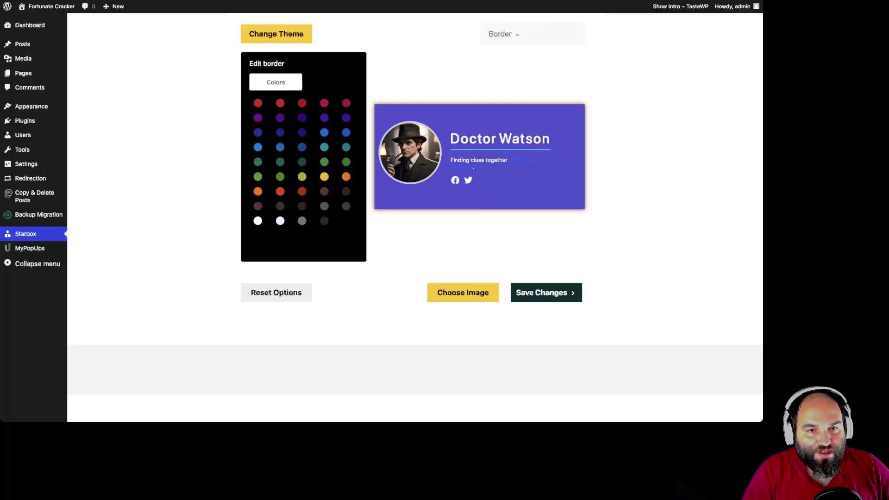
# - Try green, orange, brown, grey, black, slate, lavender and white panel swatches
pyautogui.click(504, 34)
pyautogui.click(502, 134)
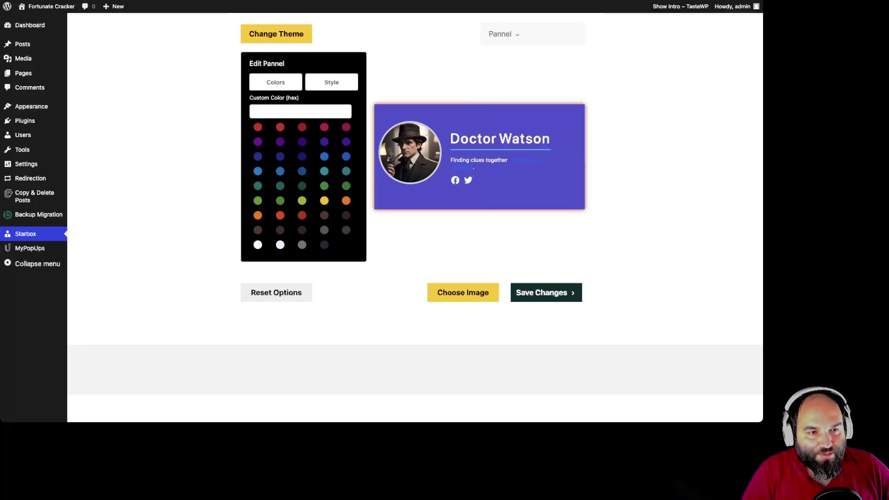
pyautogui.click(324, 186)
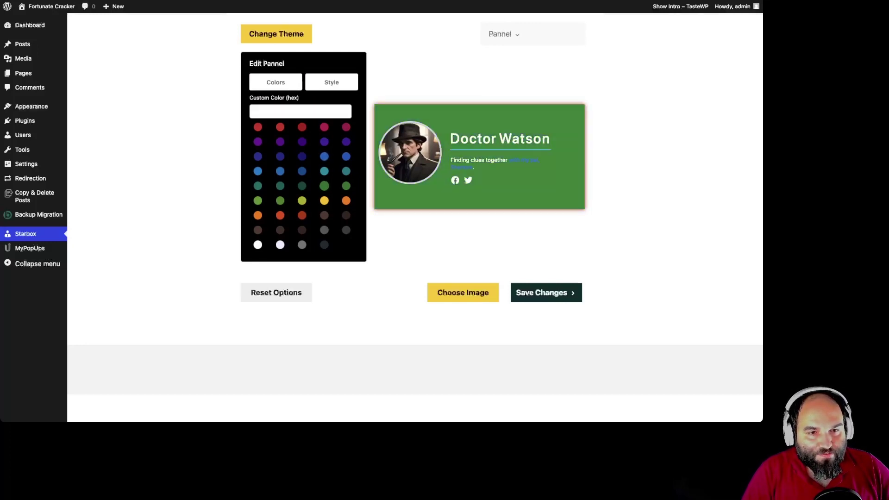
pyautogui.click(346, 200)
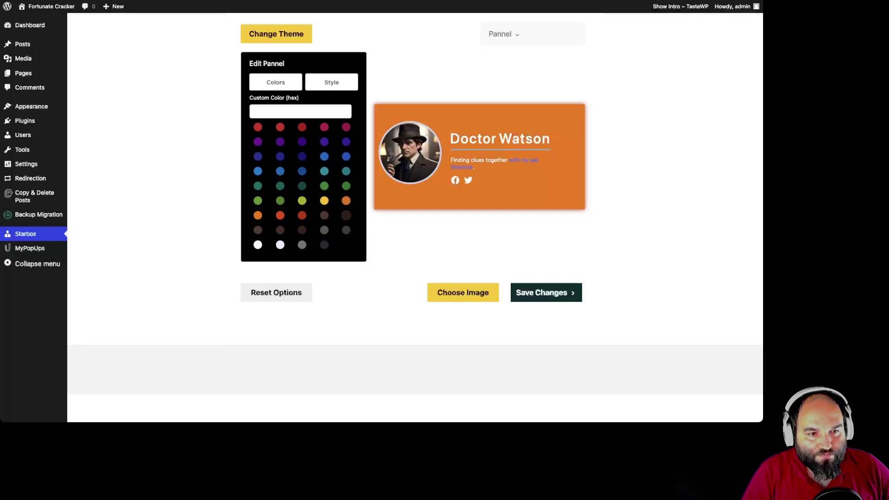
pyautogui.click(346, 215)
pyautogui.click(346, 230)
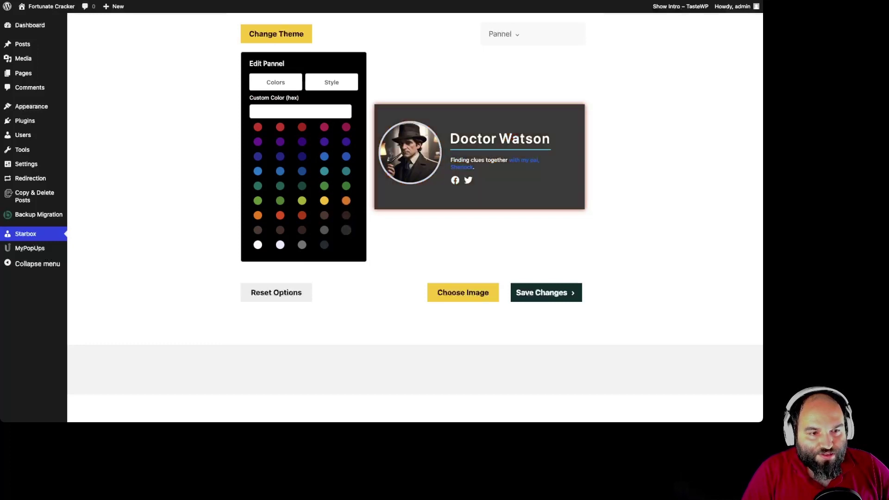
pyautogui.click(346, 244)
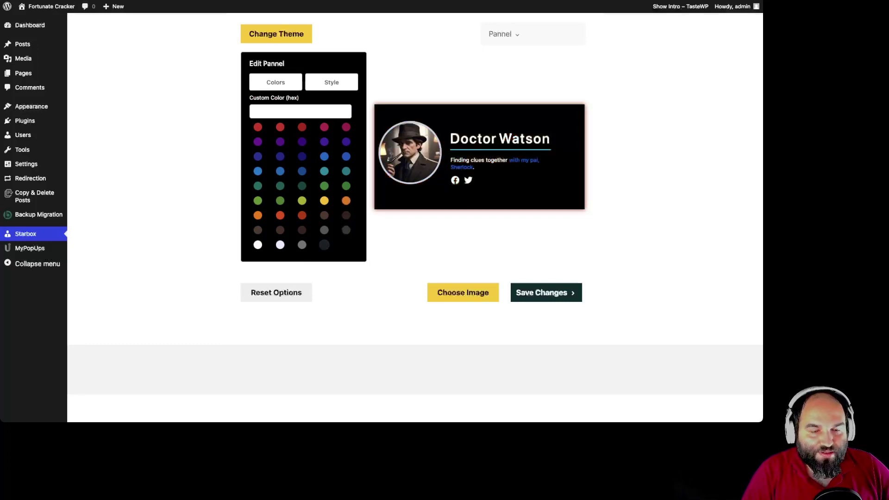
pyautogui.click(324, 244)
pyautogui.click(302, 245)
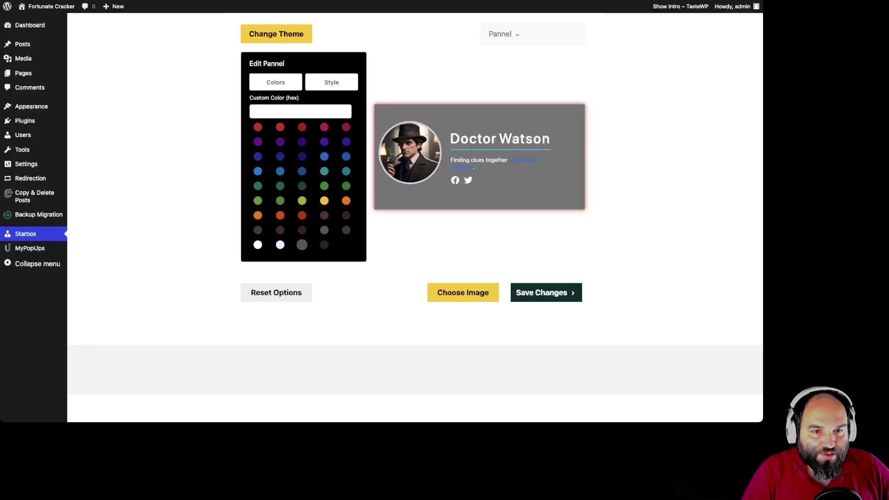
pyautogui.click(280, 244)
pyautogui.click(258, 244)
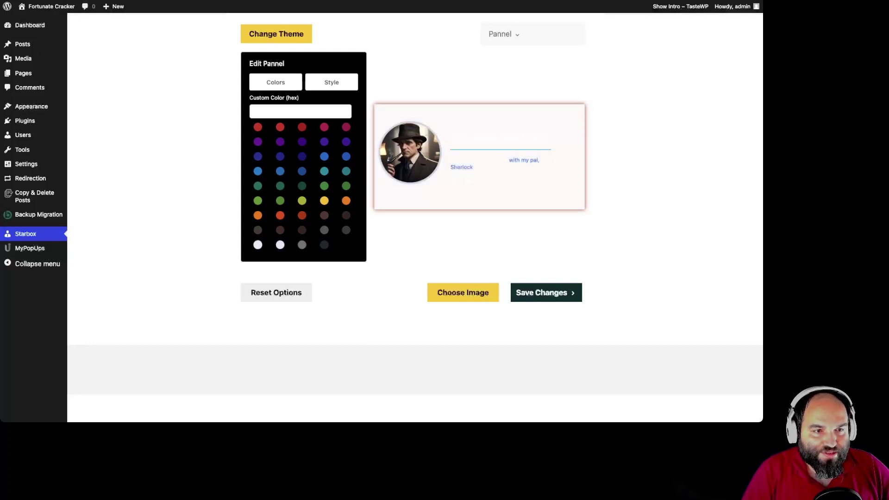
# - Set the custom panel colour to #aa3322 and save the theme changes
pyautogui.click(300, 111)
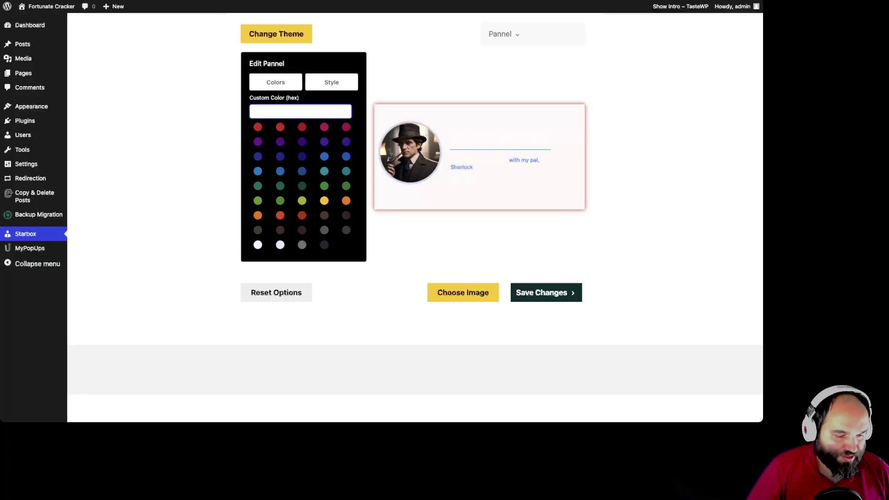
pyautogui.write('#ce')
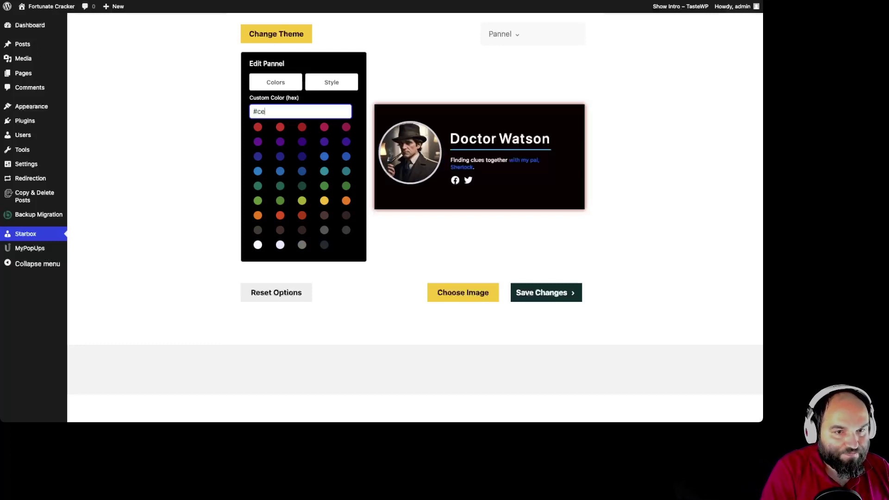
pyautogui.write('4432')
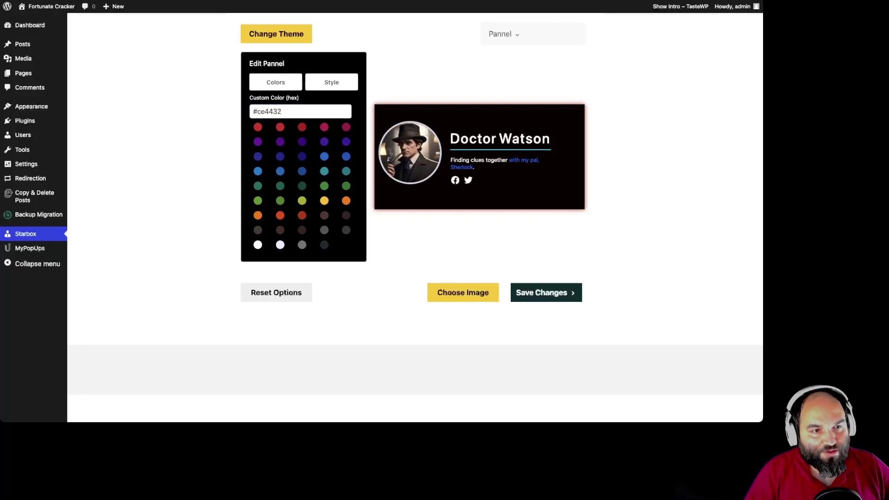
pyautogui.hotkey('ctrl', 'a')
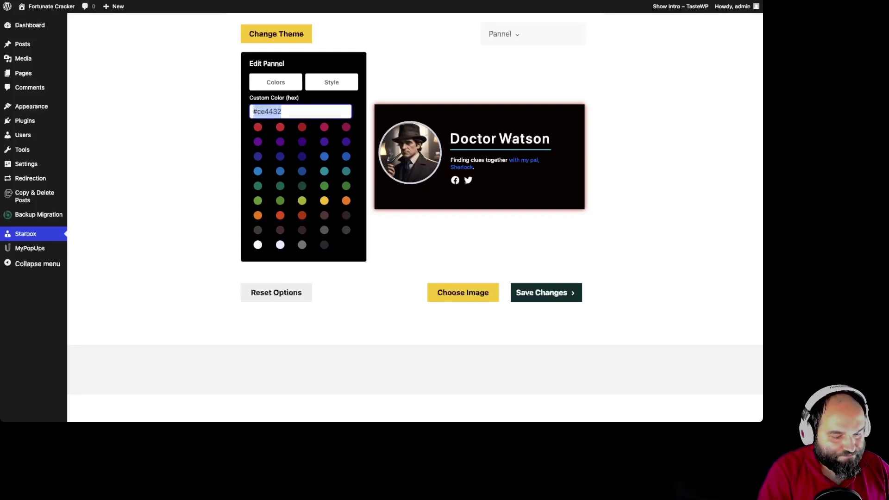
pyautogui.write('aa3322')
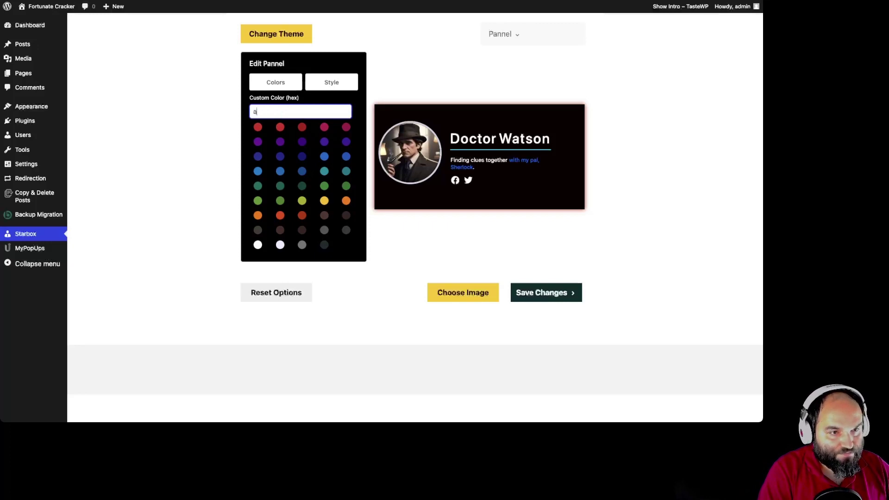
pyautogui.press('BackSpace')
pyautogui.press('BackSpace')
pyautogui.press('BackSpace')
pyautogui.press('BackSpace')
pyautogui.press('BackSpace')
pyautogui.press('BackSpace')
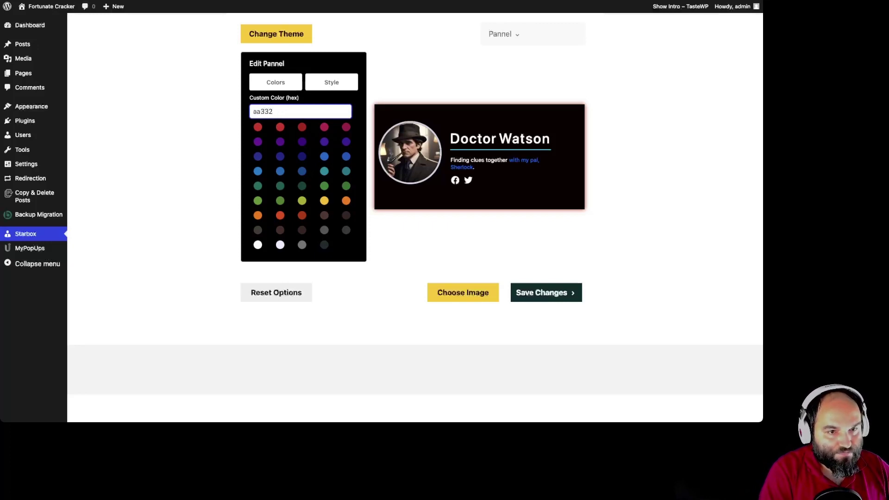
pyautogui.write('#aa332')
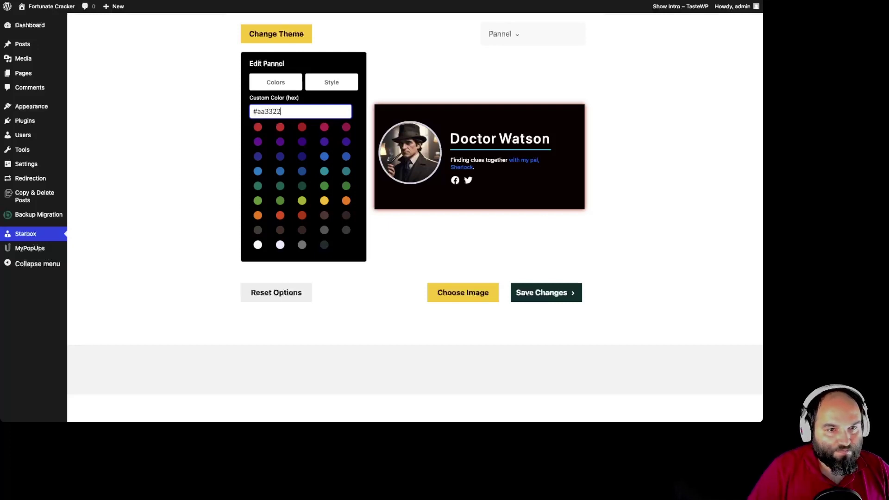
pyautogui.write('2')
pyautogui.press('Tab')
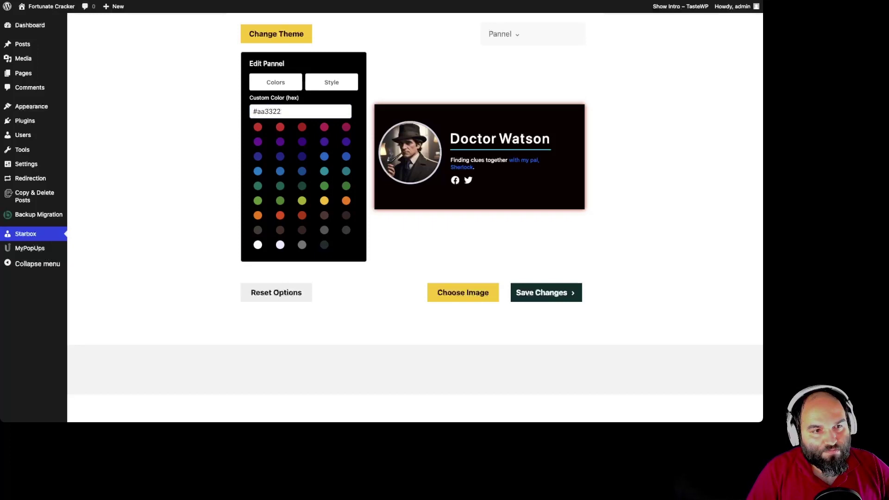
pyautogui.press('Return')
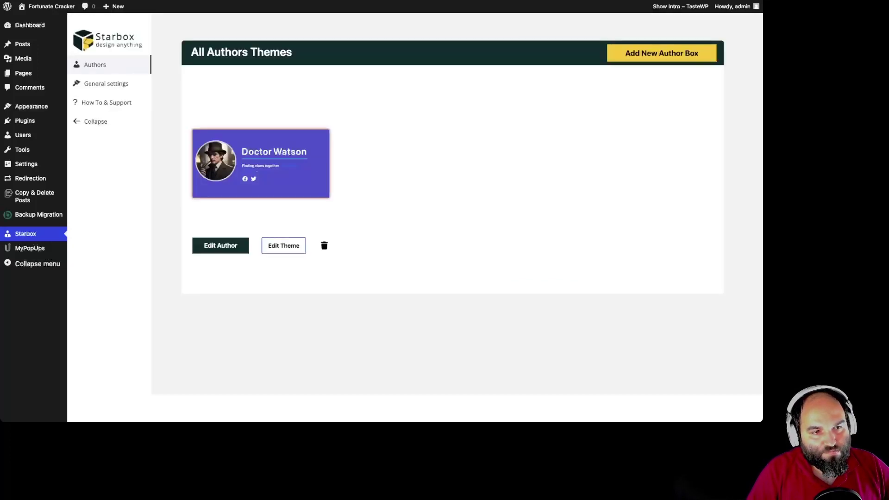
# - In the reopened theme editor, enter a trial custom panel hex of #333333
pyautogui.click(283, 246)
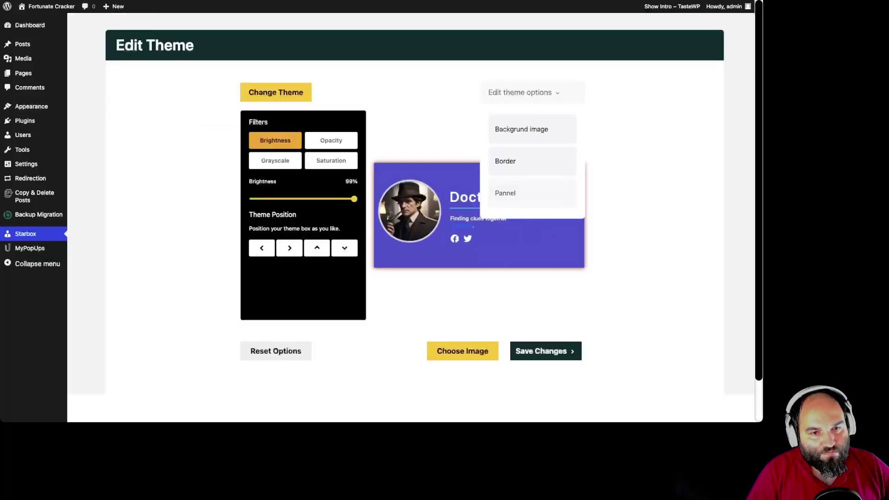
pyautogui.click(505, 193)
pyautogui.click(324, 185)
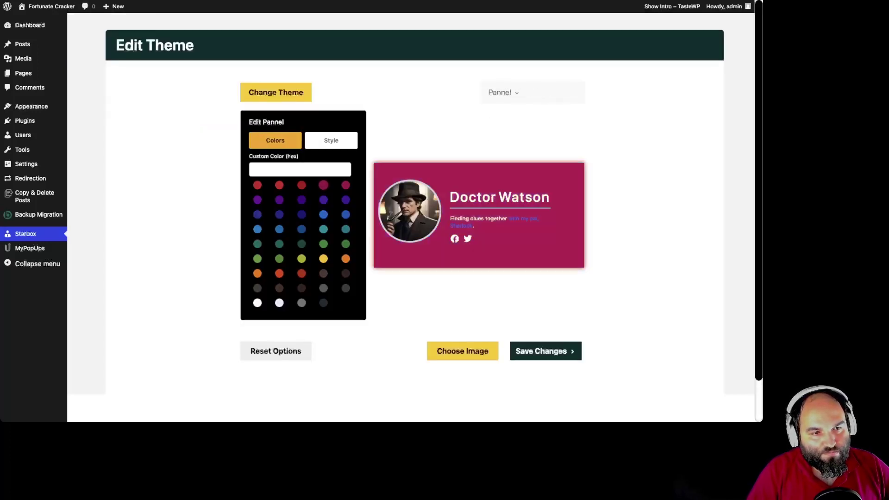
pyautogui.write('sasdad')
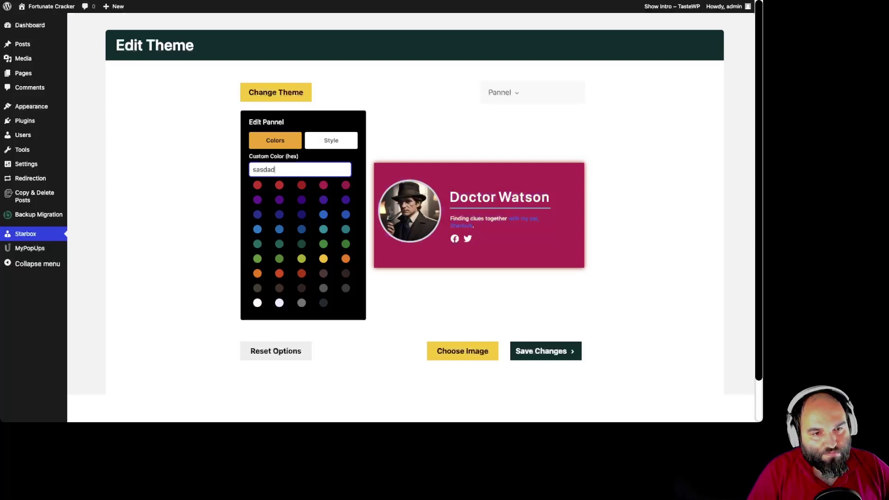
pyautogui.hotkey('ctrl', 'a')
pyautogui.write('#')
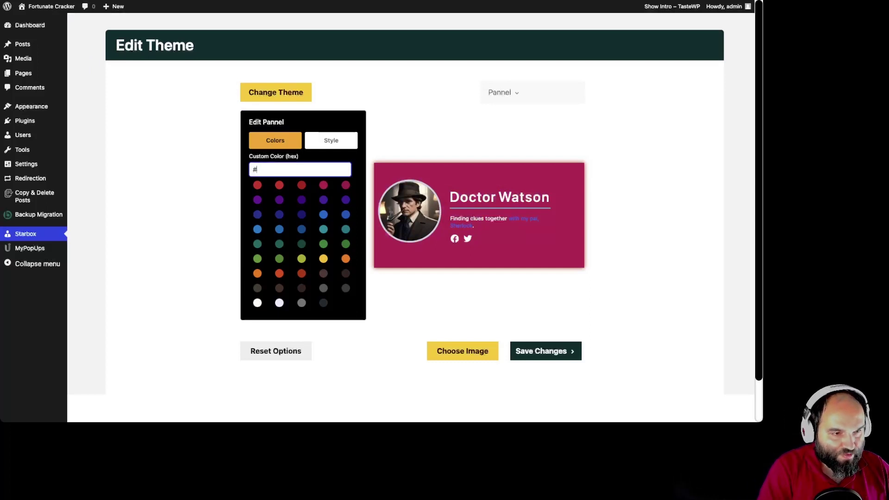
pyautogui.write('33333333')
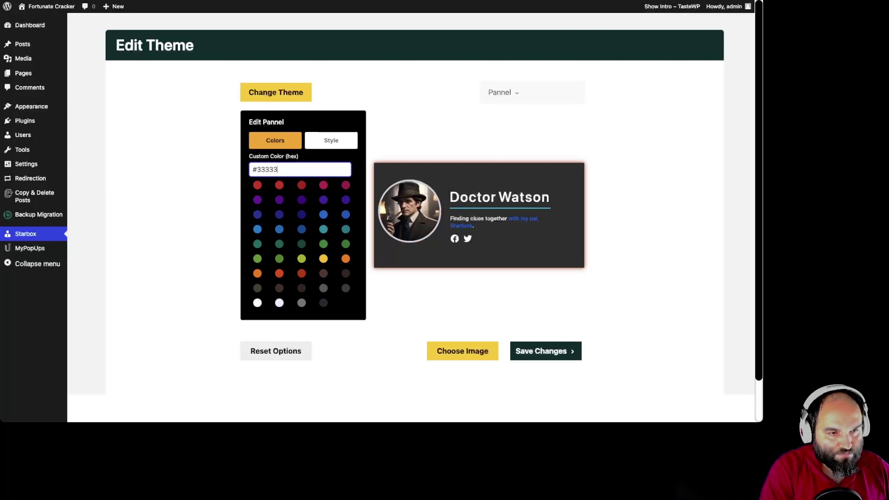
pyautogui.press('BackSpace')
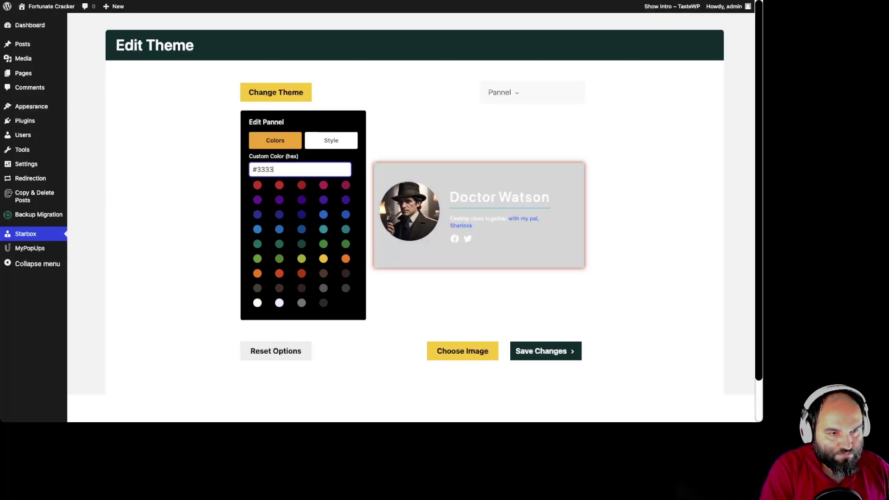
pyautogui.press('BackSpace')
# - Settle the custom panel hex value on #333aaa
pyautogui.write('12')
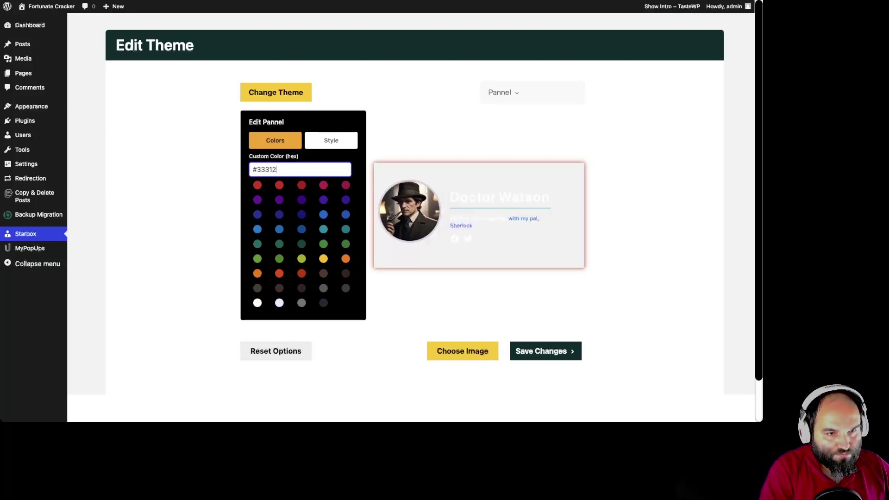
pyautogui.write('3')
pyautogui.press('BackSpace')
pyautogui.press('BackSpace')
pyautogui.press('BackSpace')
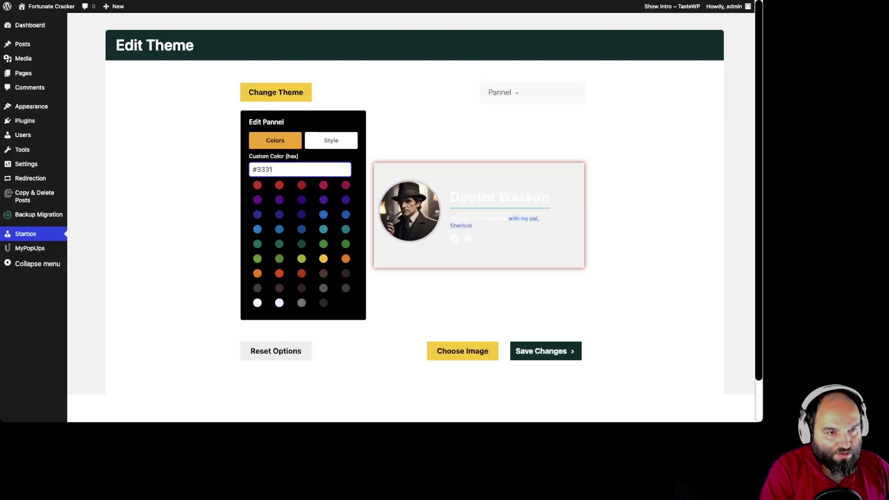
pyautogui.write('987')
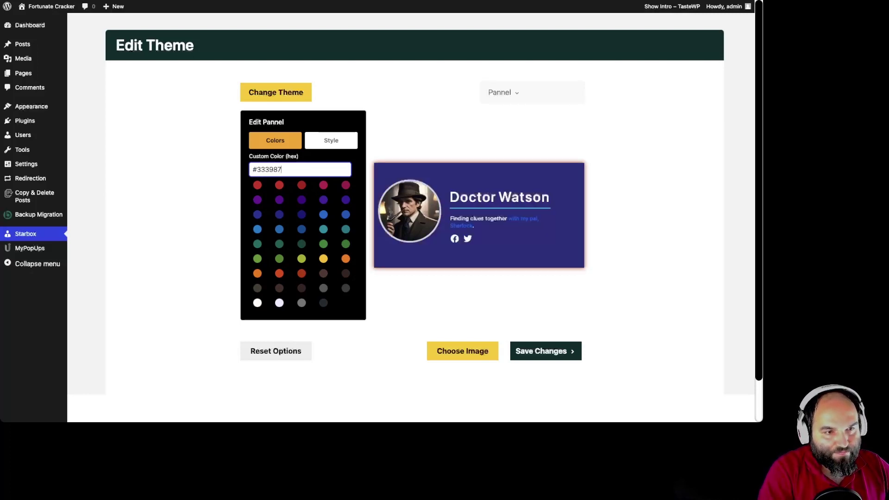
pyautogui.press('BackSpace')
pyautogui.press('BackSpace')
pyautogui.press('BackSpace')
pyautogui.write('ada')
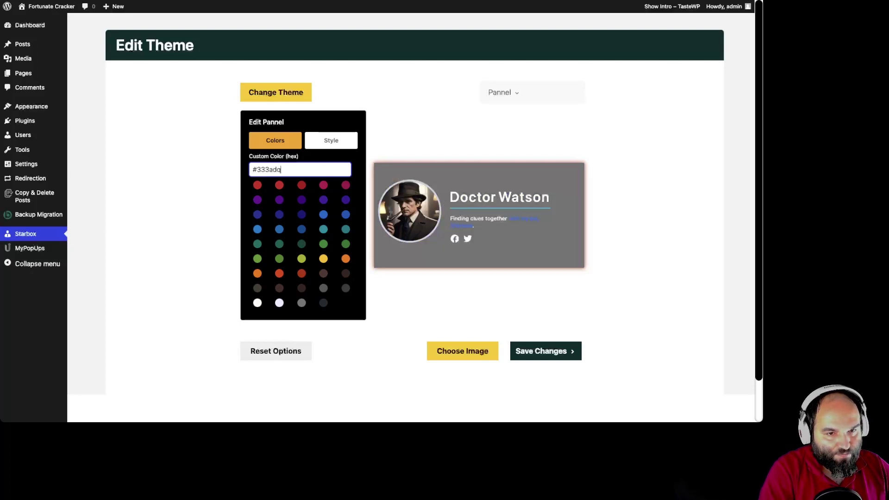
pyautogui.press('BackSpace')
pyautogui.press('BackSpace')
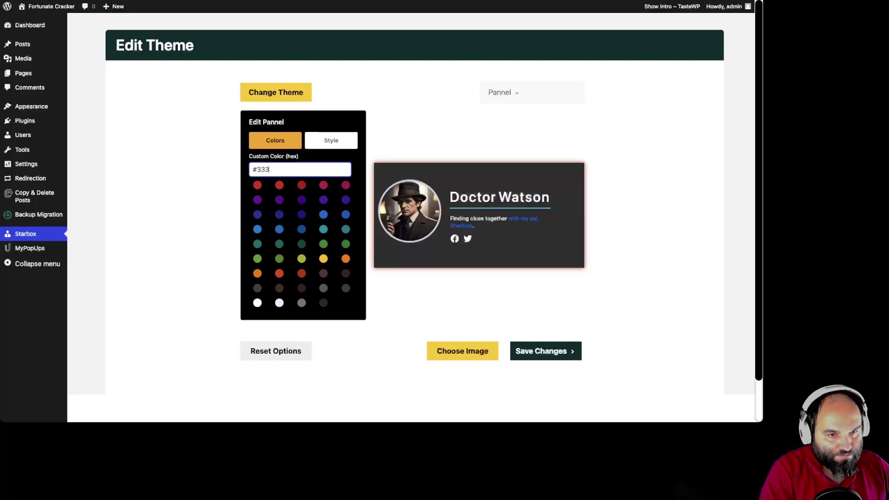
pyautogui.write('aaa')
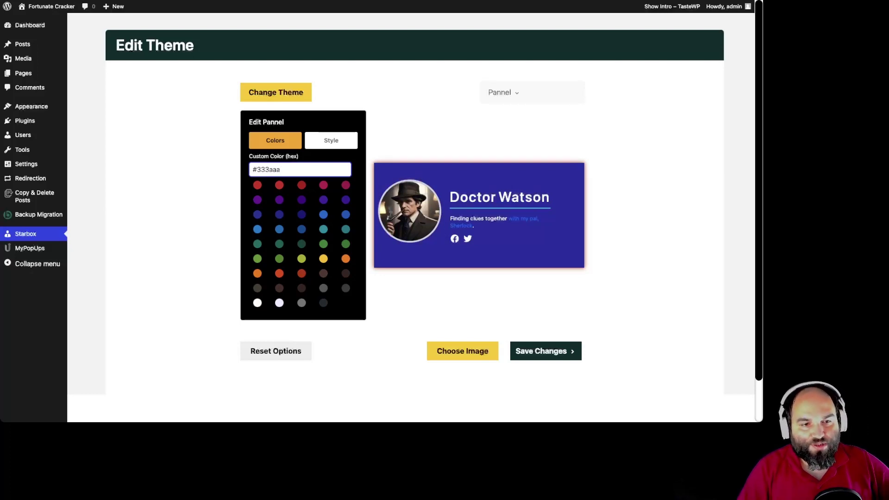
pyautogui.press('Tab')
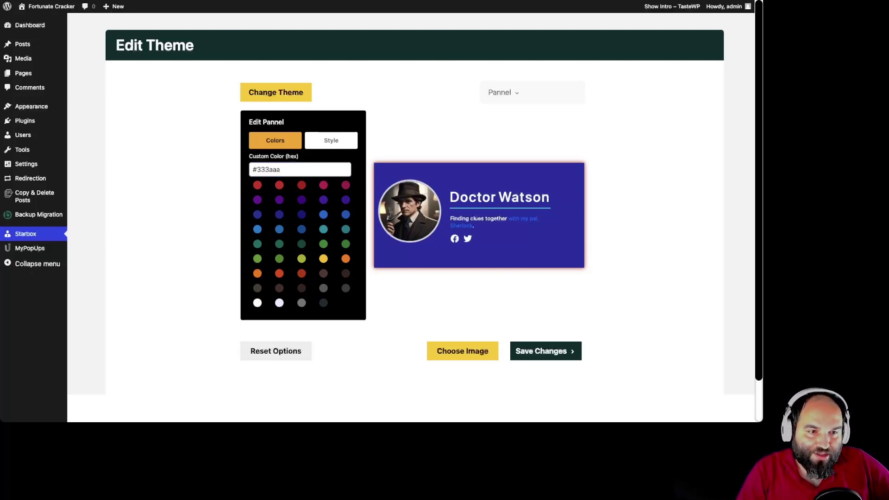
# - Try magenta, crimson, purple, blue, navy, red and green panel swatches
pyautogui.click(323, 185)
pyautogui.click(345, 185)
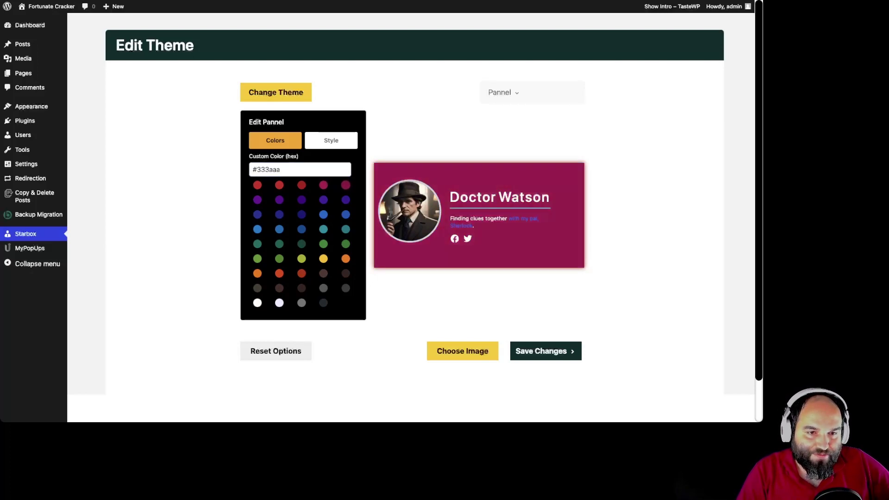
pyautogui.click(345, 199)
pyautogui.click(323, 215)
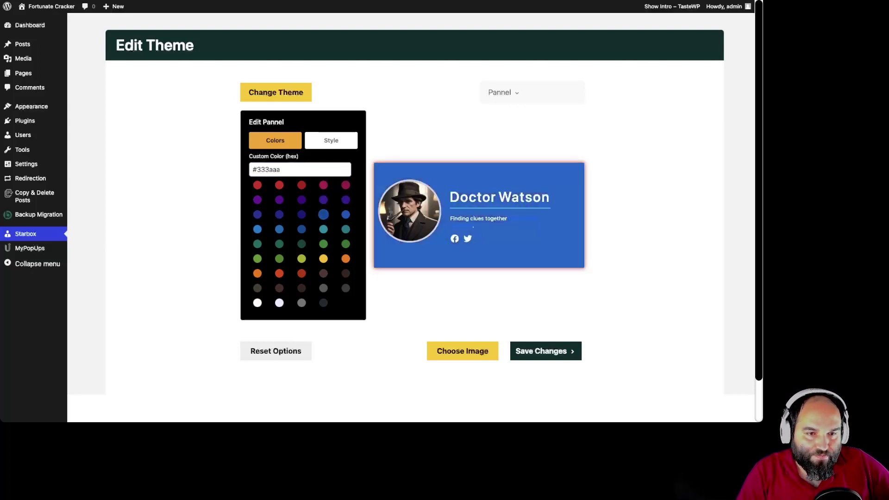
pyautogui.click(301, 214)
pyautogui.click(257, 199)
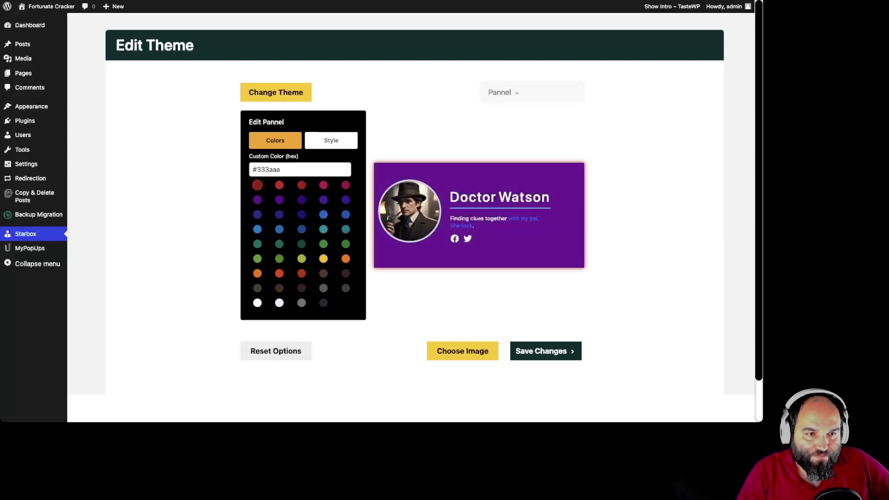
pyautogui.click(257, 185)
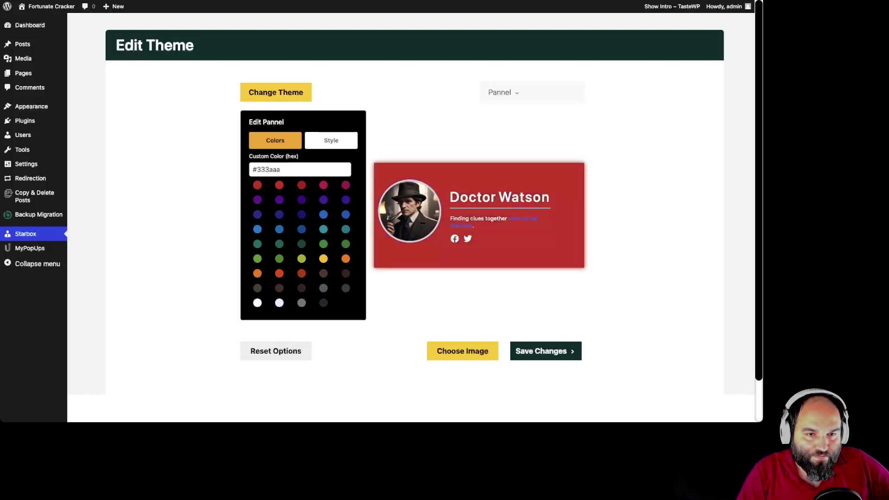
pyautogui.click(258, 244)
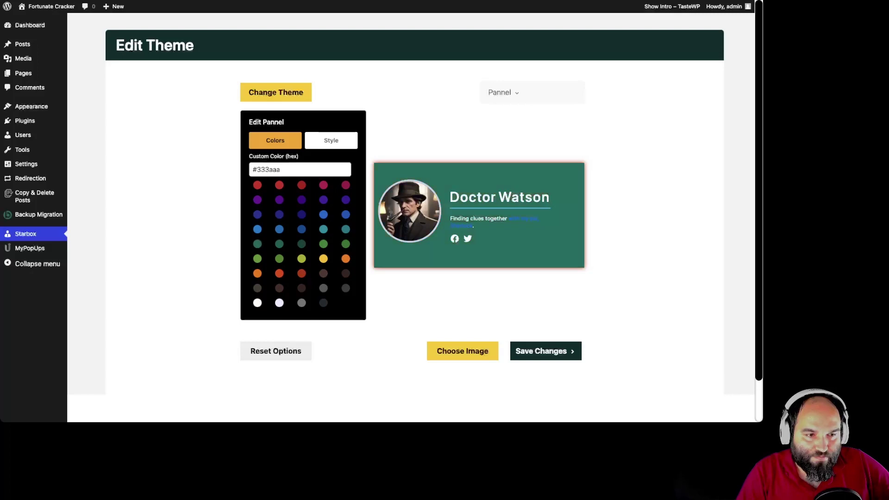
# - After trying orange, lavender, white and grey swatches, set dark navy and save the theme
pyautogui.click(257, 273)
pyautogui.click(279, 273)
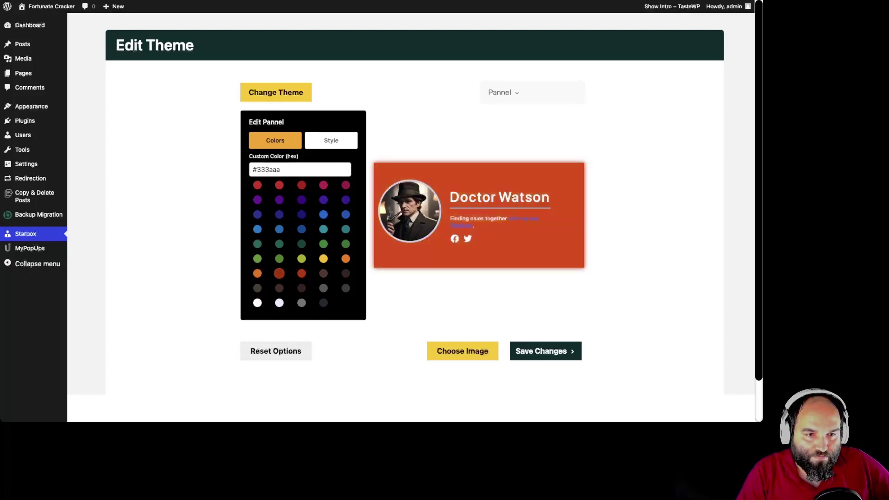
pyautogui.click(279, 303)
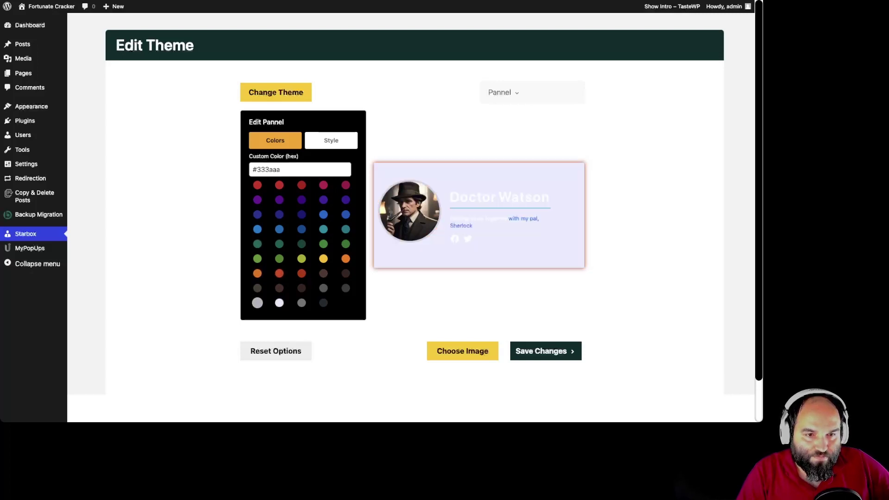
pyautogui.click(257, 302)
pyautogui.click(301, 288)
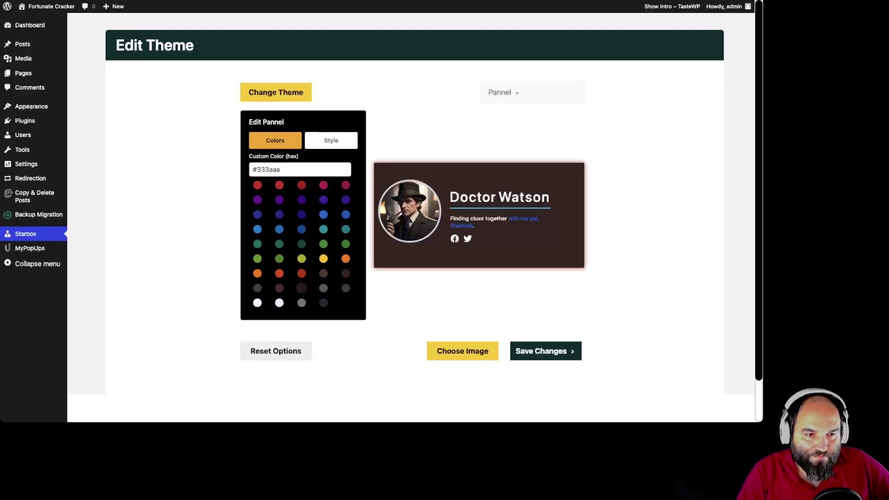
pyautogui.click(323, 288)
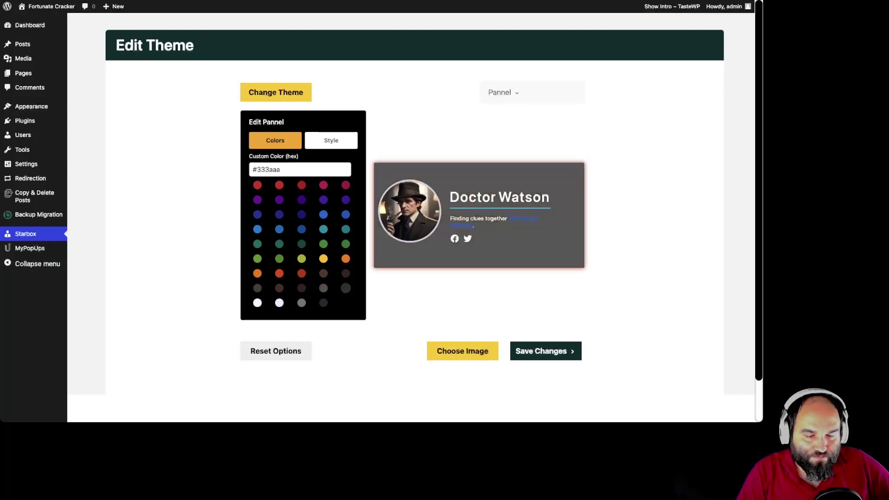
pyautogui.click(346, 288)
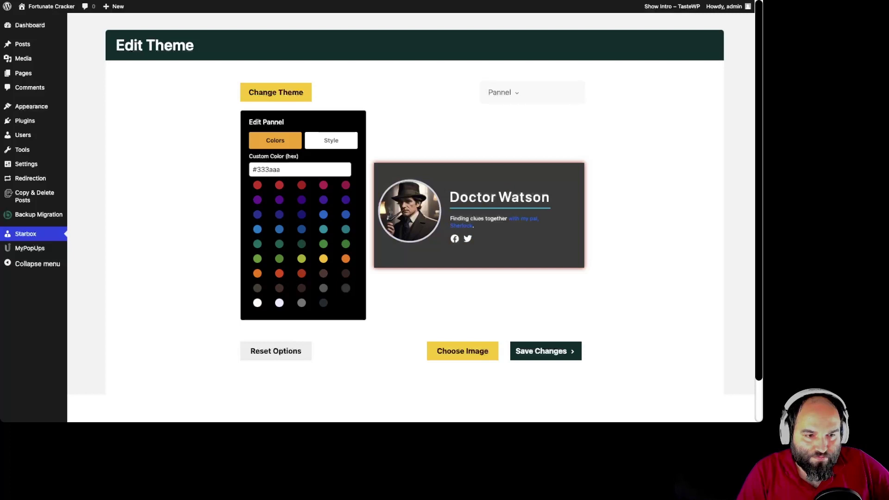
pyautogui.click(323, 302)
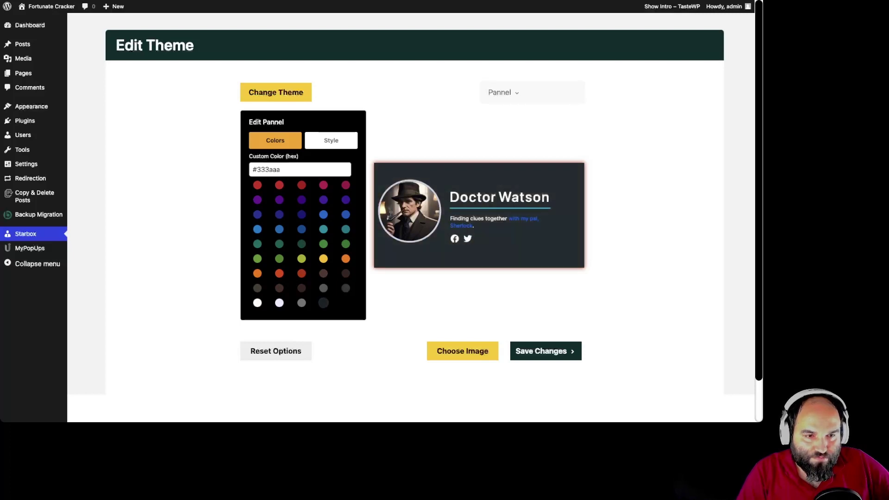
pyautogui.click(545, 351)
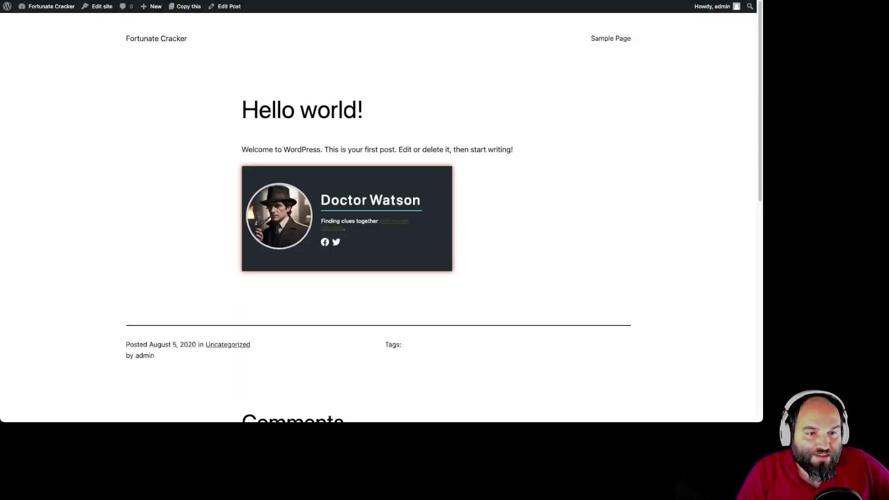
# - Scroll the Hello world! post to inspect Doctor Watson's dark-panel author box
pyautogui.scroll(-2, 378, 209)
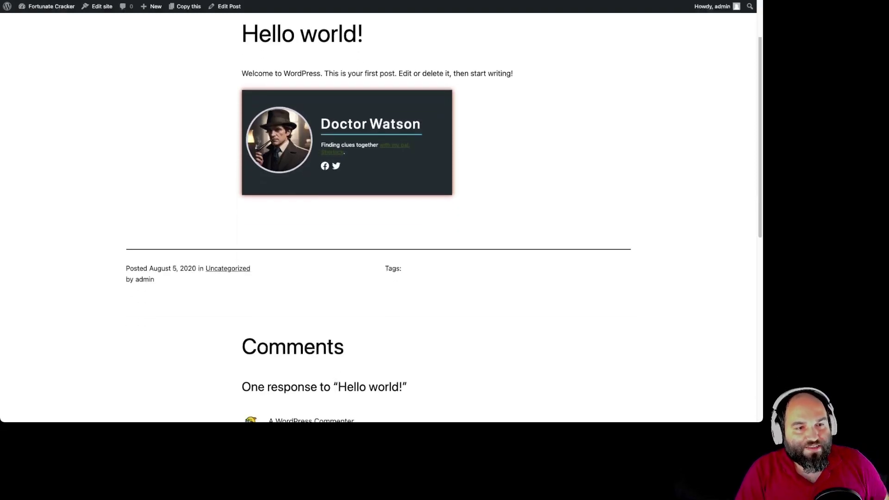
pyautogui.scroll(2, 378, 208)
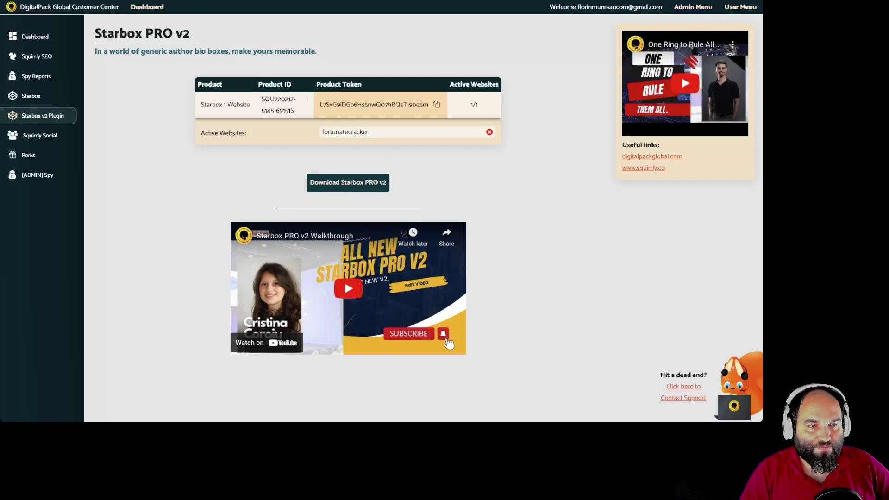
pyautogui.moveTo(359, 132); pyautogui.dragTo(323, 132)
pyautogui.click(324, 132)
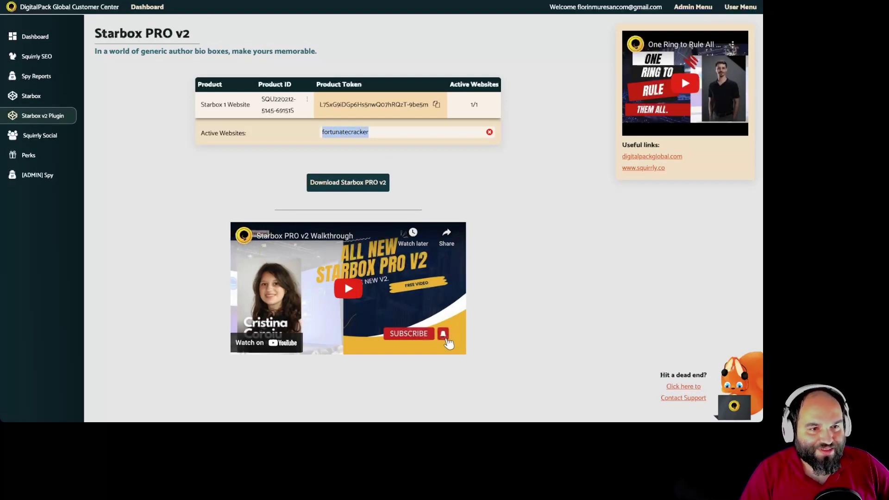
pyautogui.click(323, 132)
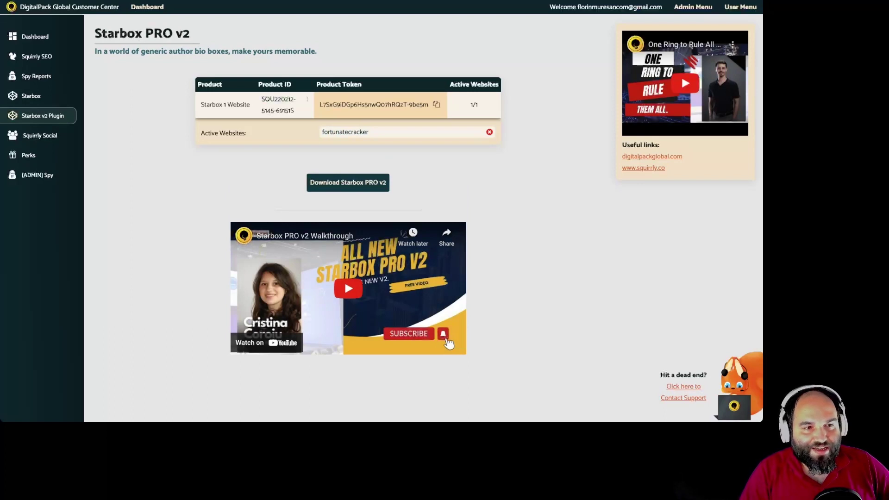